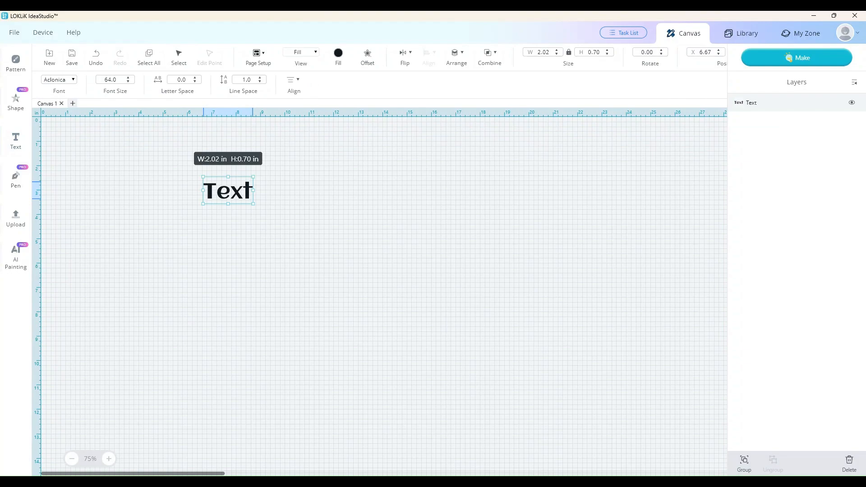
Step: Replace the placeholder text on the canvas with "Duh Yuh"
double_click(228, 190)
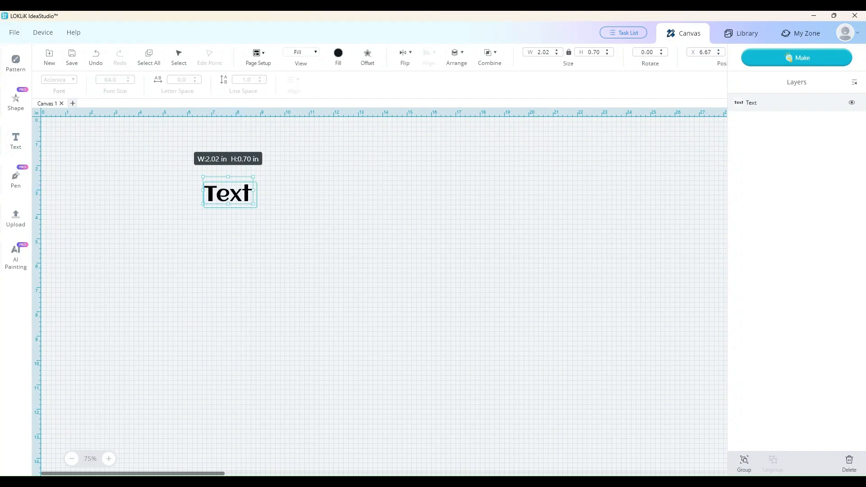
key(shift+Left)
key(shift+Left)
key(shift+Left)
key(shift+Left)
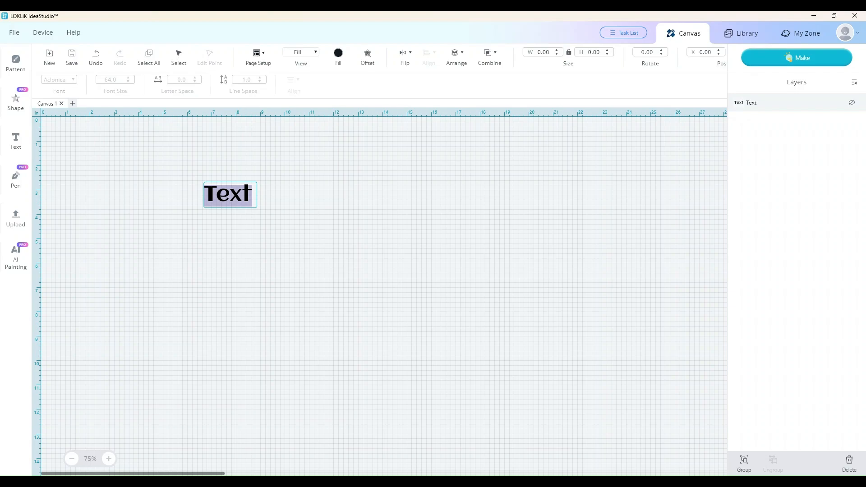
text(Duh )
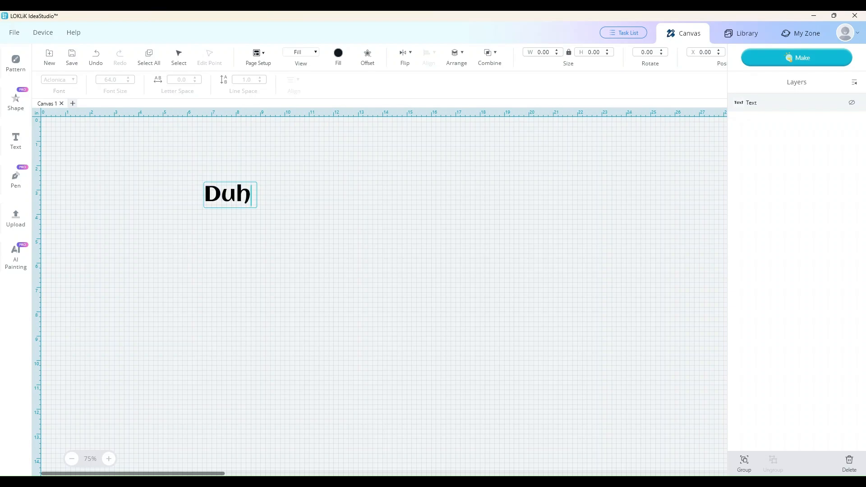
text(Yu)
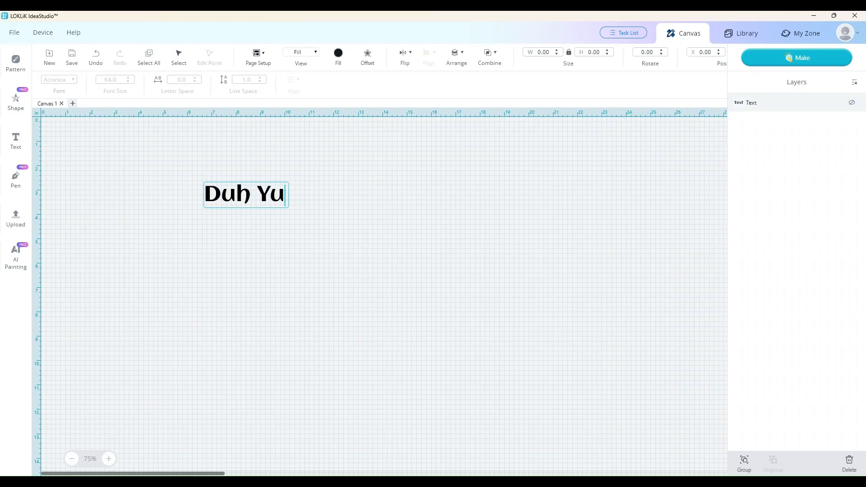
text(h)
key(Escape)
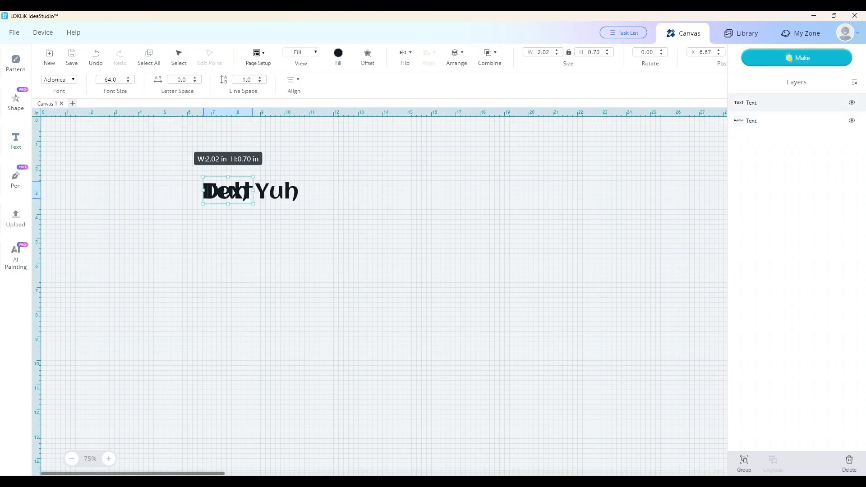
Step: Place the second placeholder text below "Duh Yuh", change its wording to "Ting!" and leave a wider gap between the two
drag(228, 190, 205, 238)
double_click(230, 233)
text(T)
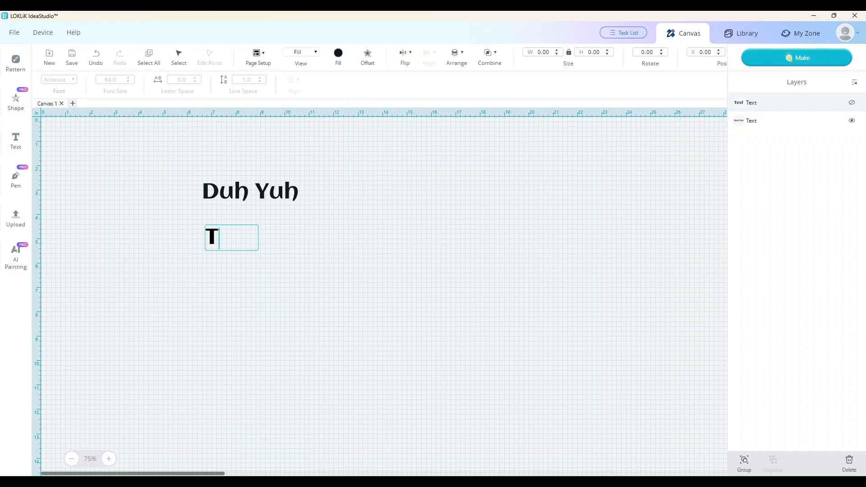
text(ing!)
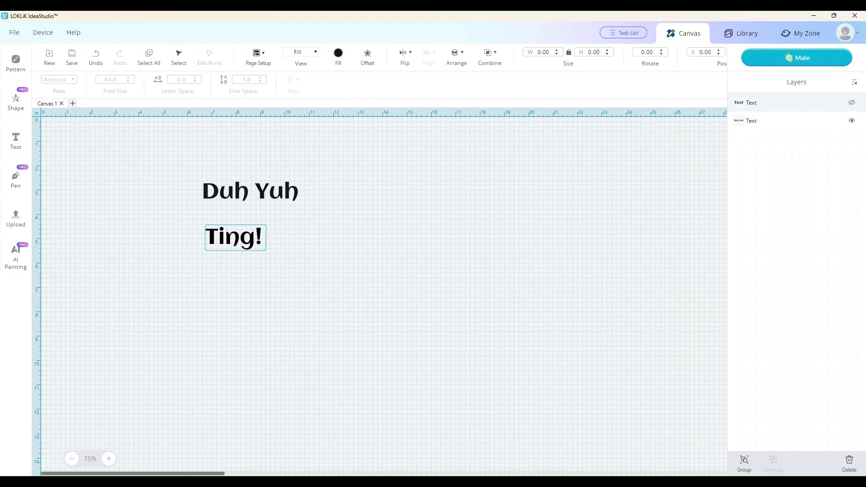
key(Escape)
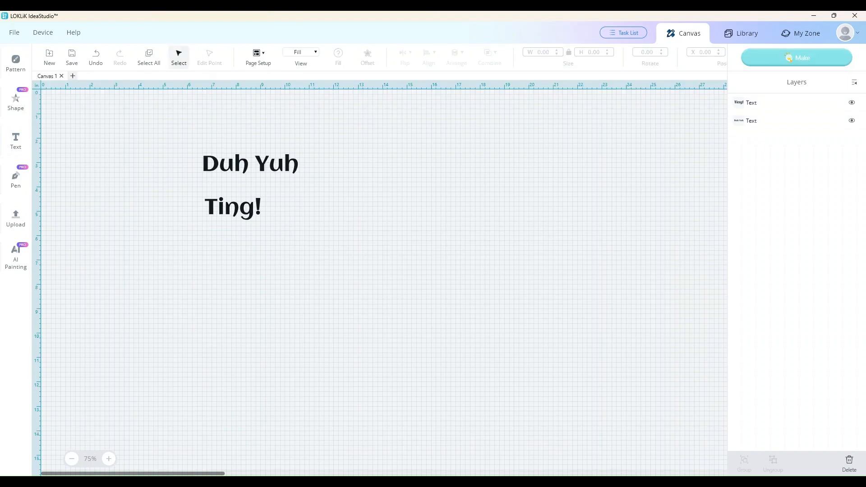
drag(233, 207, 246, 253)
Step: Change the font of the "Duh Yuh" text to Sansita-Black from the LOKLiK fonts
click(250, 192)
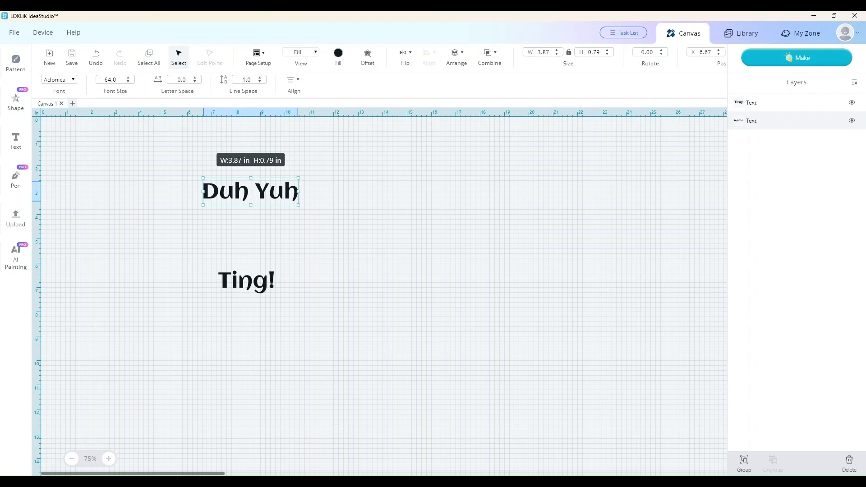
key(Escape)
click(251, 164)
click(59, 79)
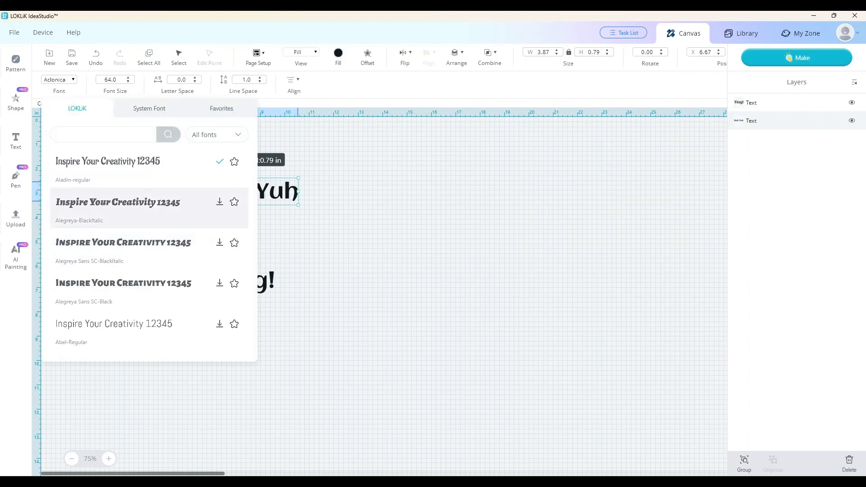
scroll(149, 181, down, 1)
scroll(149, 194, down, 3)
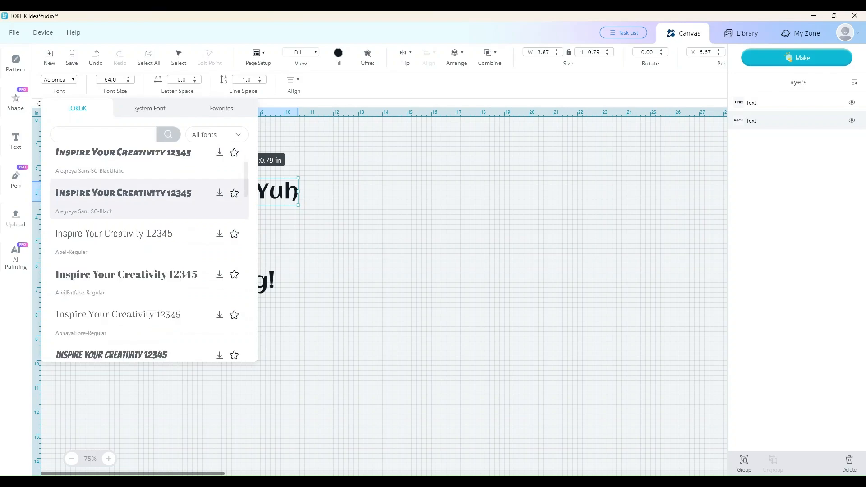
scroll(149, 185, down, 3)
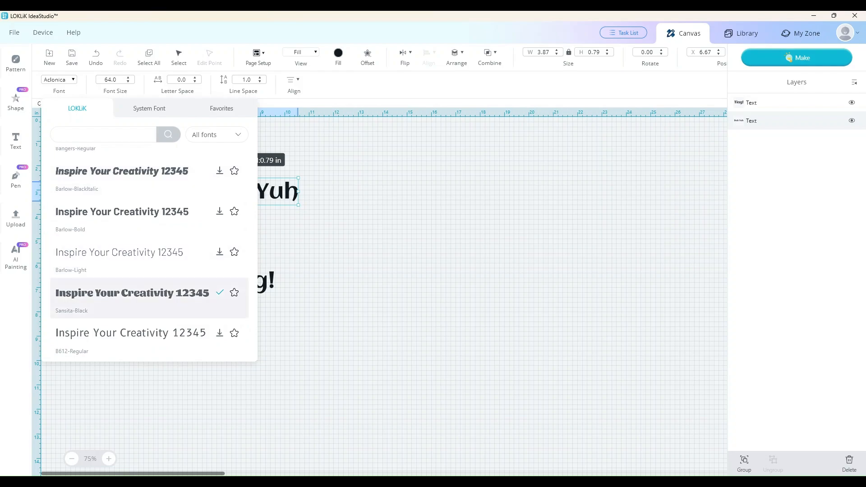
click(149, 298)
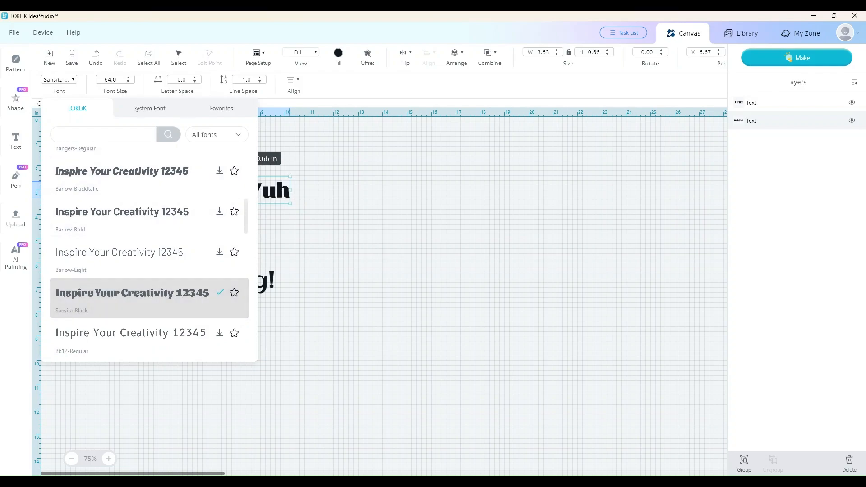
click(178, 58)
Step: Move "Ting!" further down and to the left, and enlarge "Duh Yuh" to about 8.03 × 1.51 in
drag(247, 281, 215, 315)
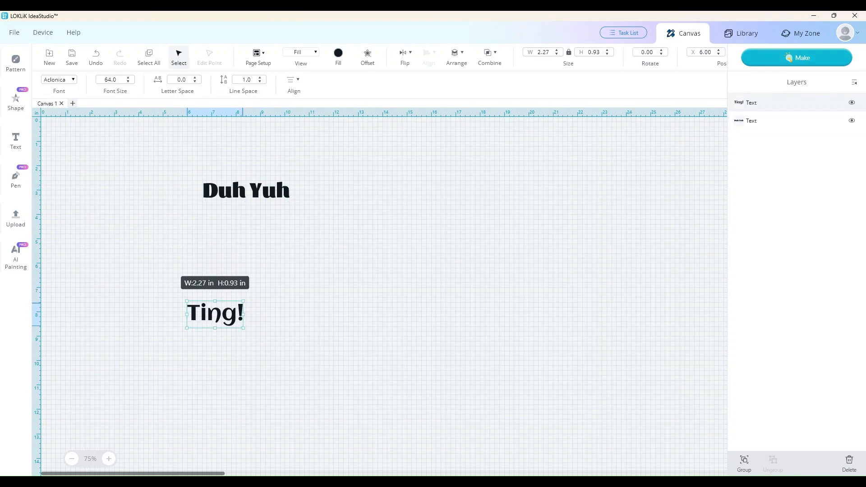
drag(247, 191, 247, 191)
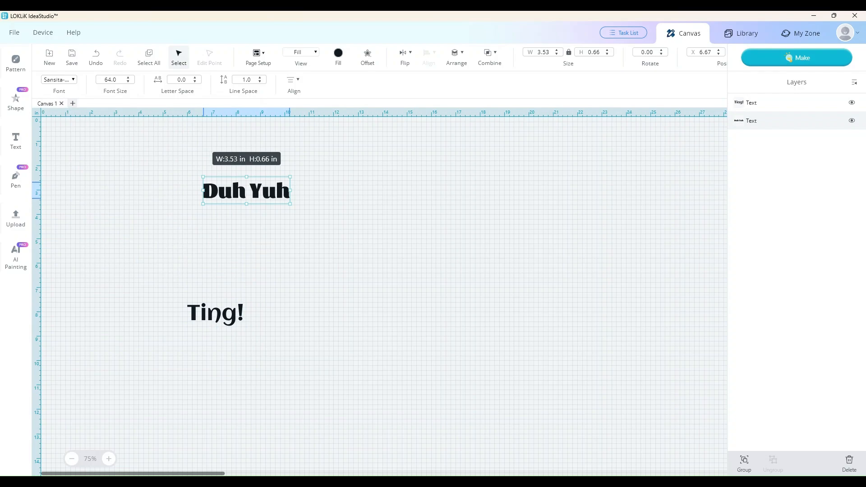
drag(290, 204, 399, 219)
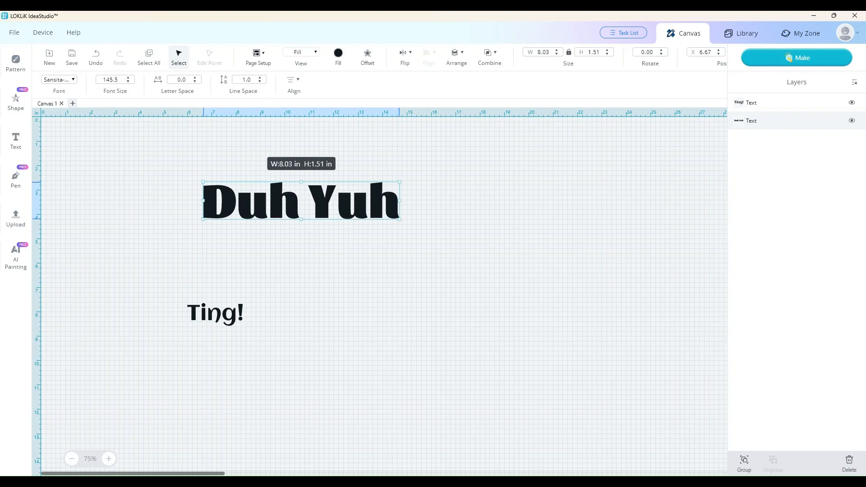
key(Escape)
Step: Add a 5.0 mm external offset with round corners around the "Duh Yuh" text
click(275, 187)
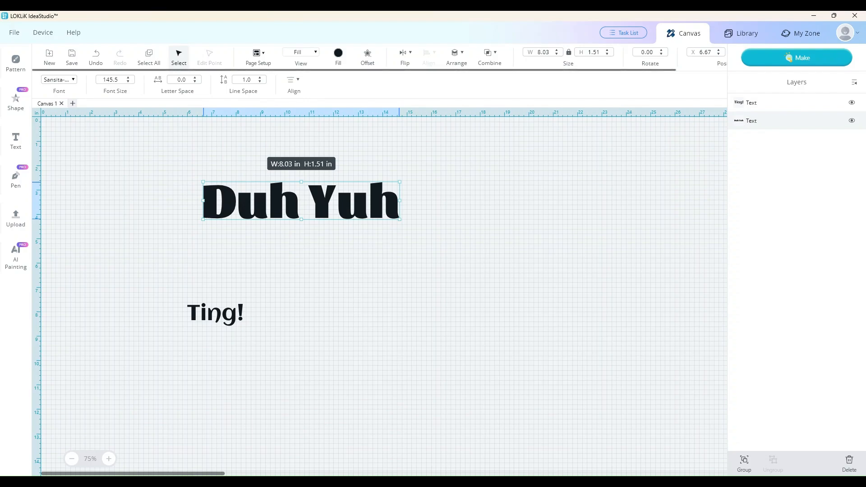
click(367, 58)
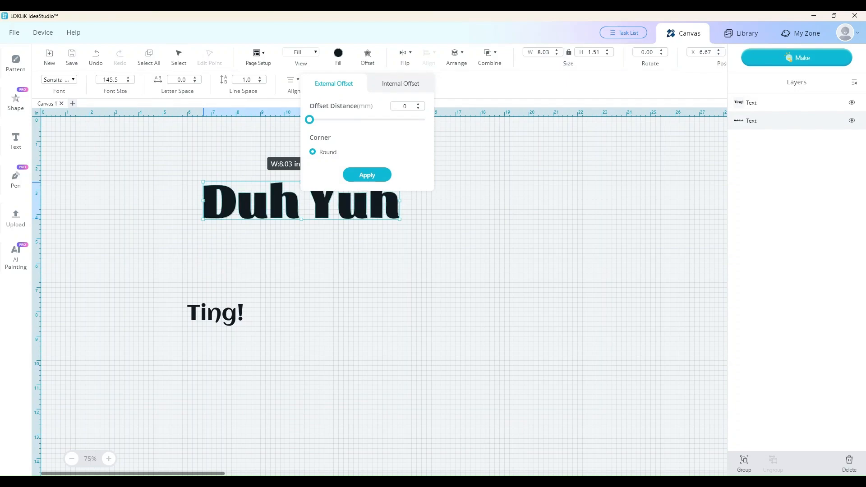
drag(310, 119, 333, 120)
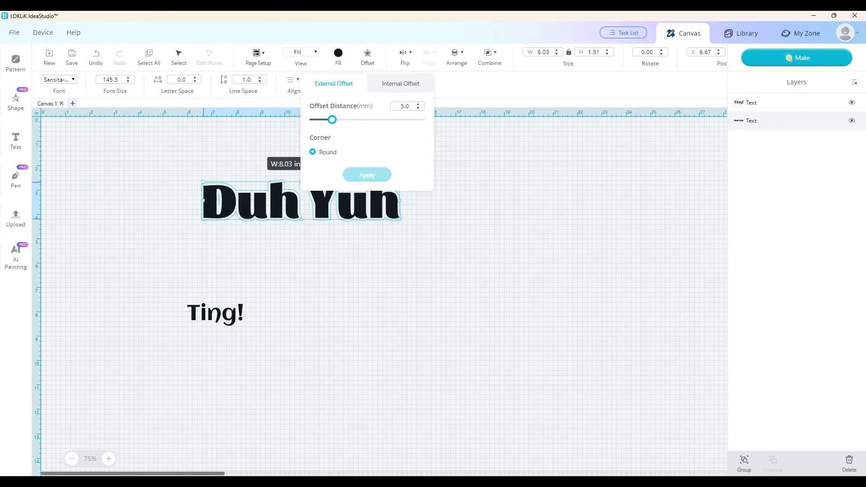
click(366, 174)
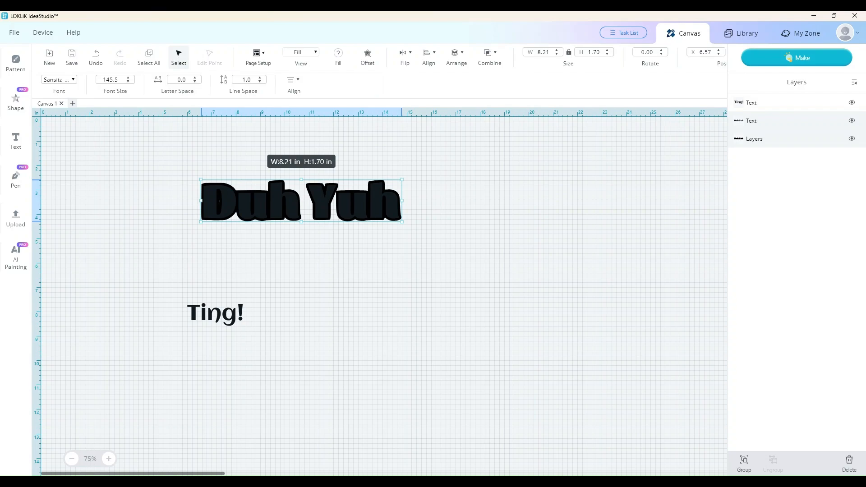
key(Escape)
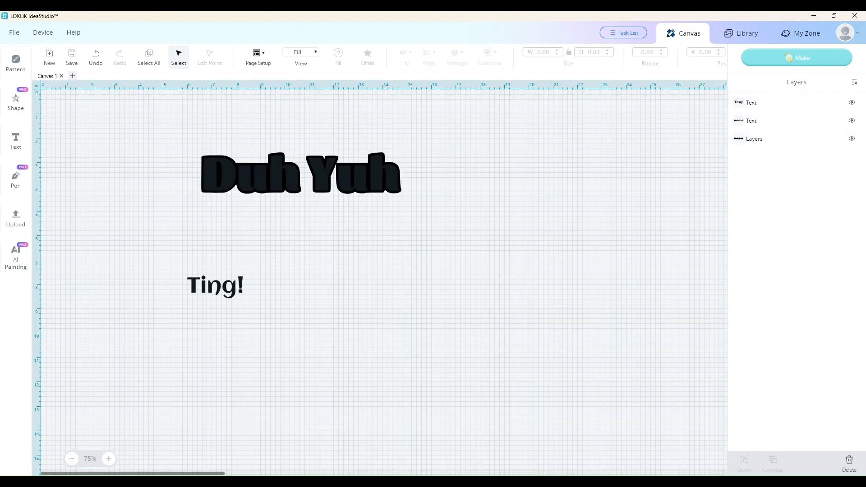
Step: Scale the "Duh Yuh" text inside its offset to about 8.01 × 1.50 in and fill it with dark teal 023D3E
click(301, 176)
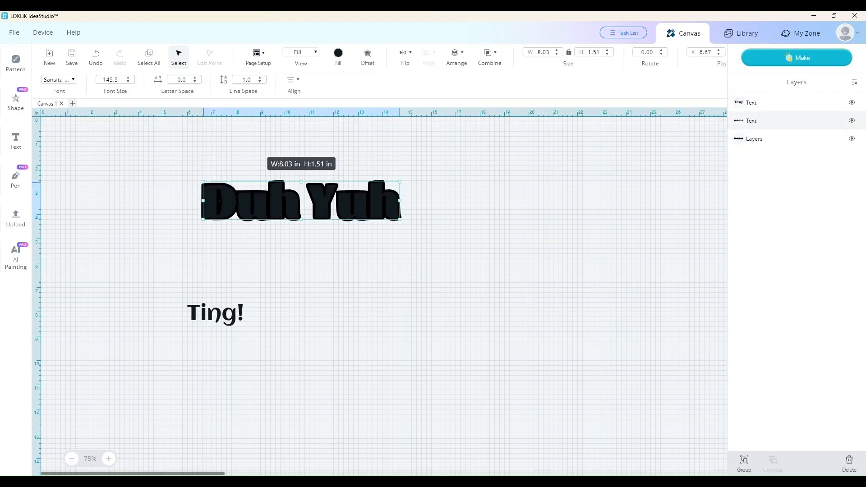
drag(400, 220, 399, 219)
key(Escape)
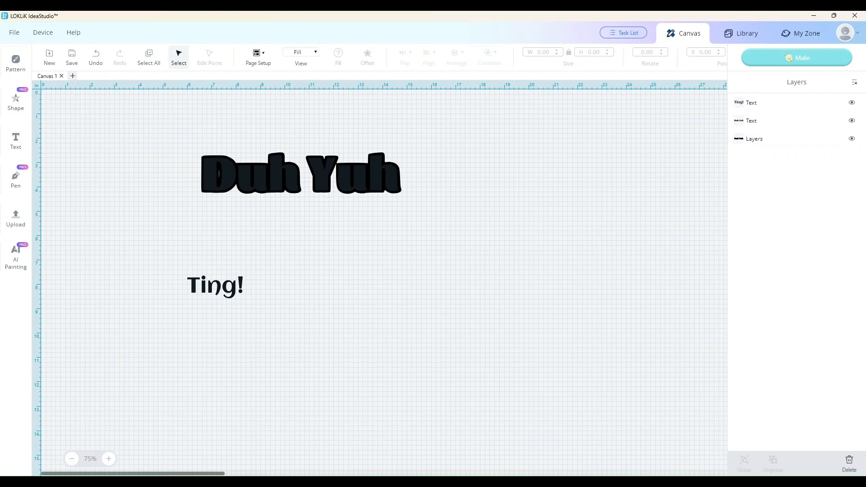
click(321, 176)
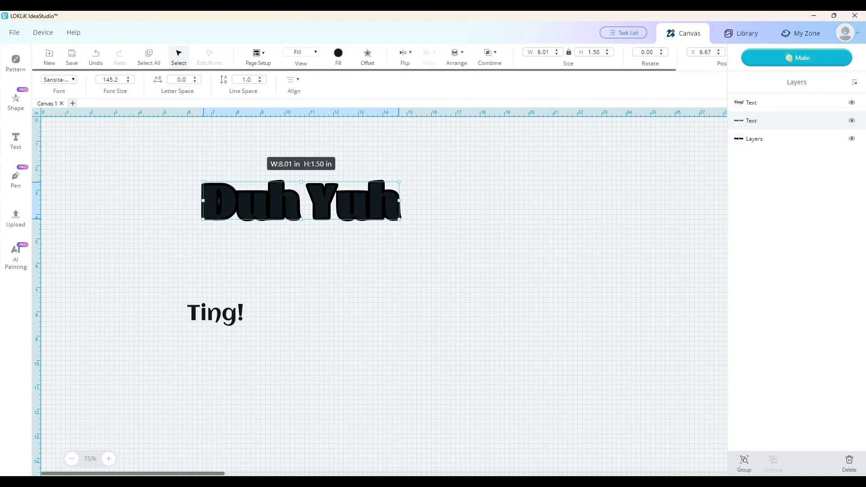
click(338, 57)
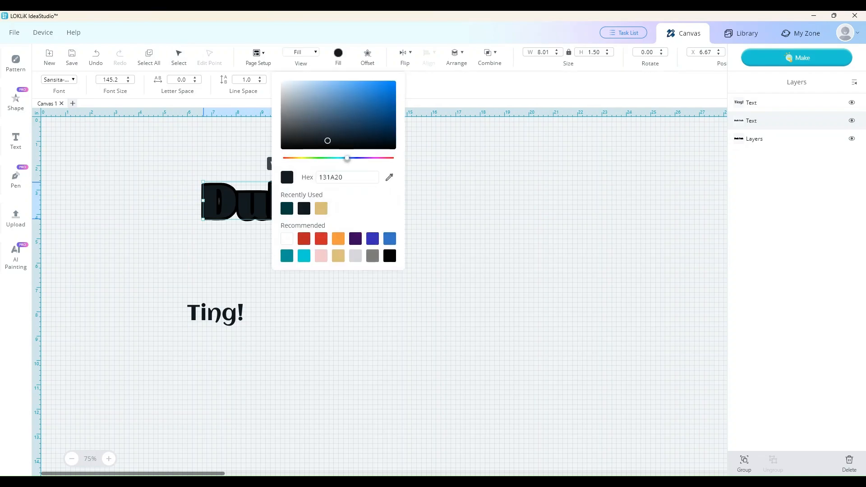
click(287, 208)
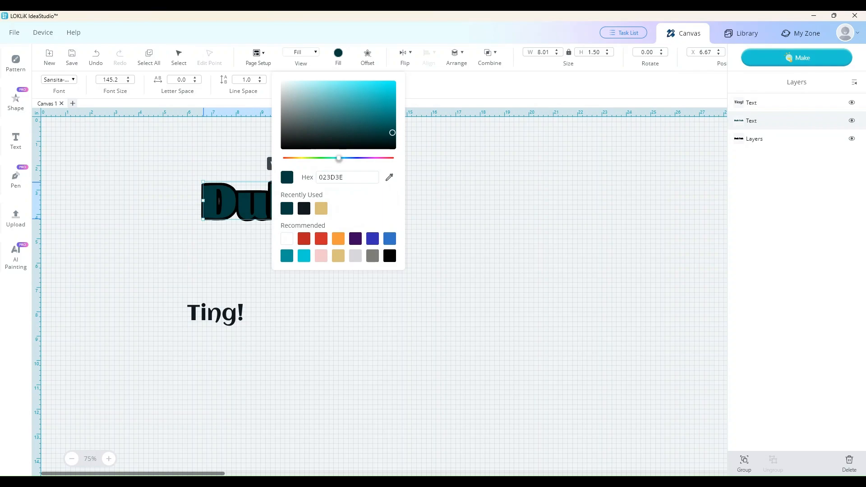
key(Escape)
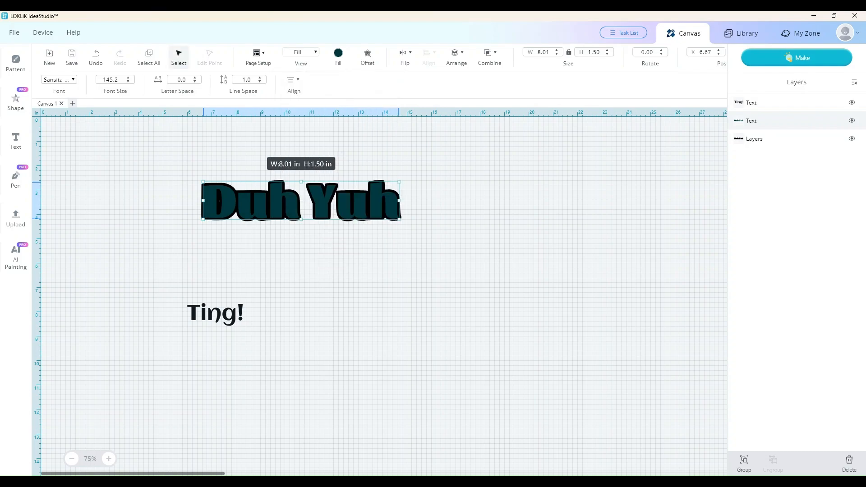
key(Escape)
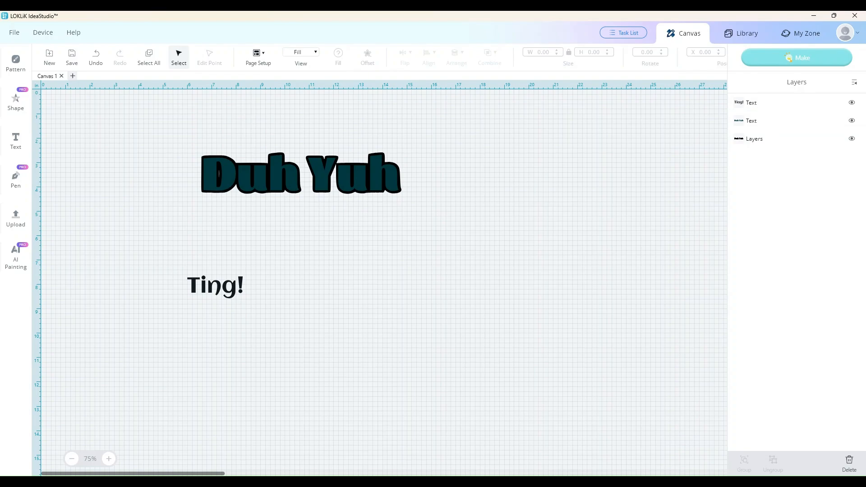
Step: Change the "Ting!" text to the system font Inkfree and enlarge it to about 5.95 × 2.86 in
click(215, 286)
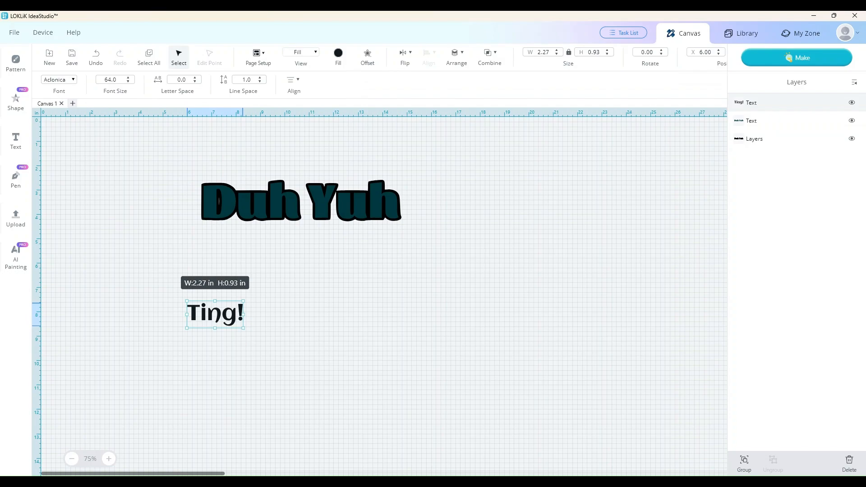
click(58, 80)
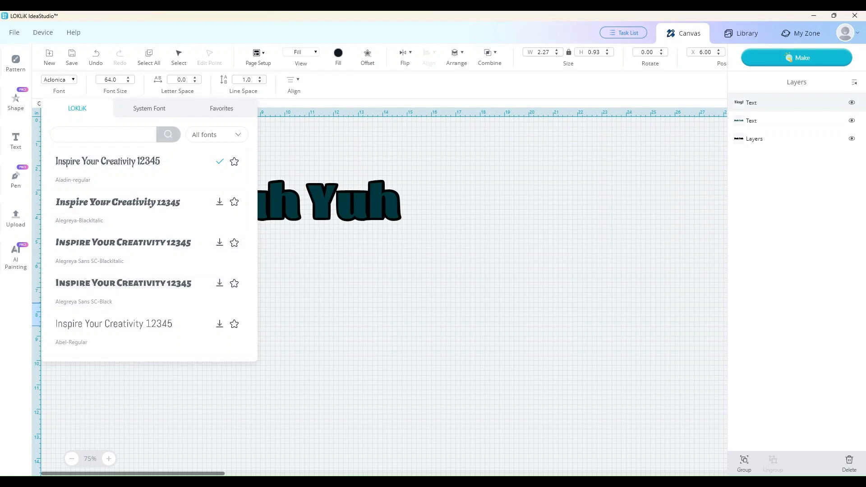
click(149, 108)
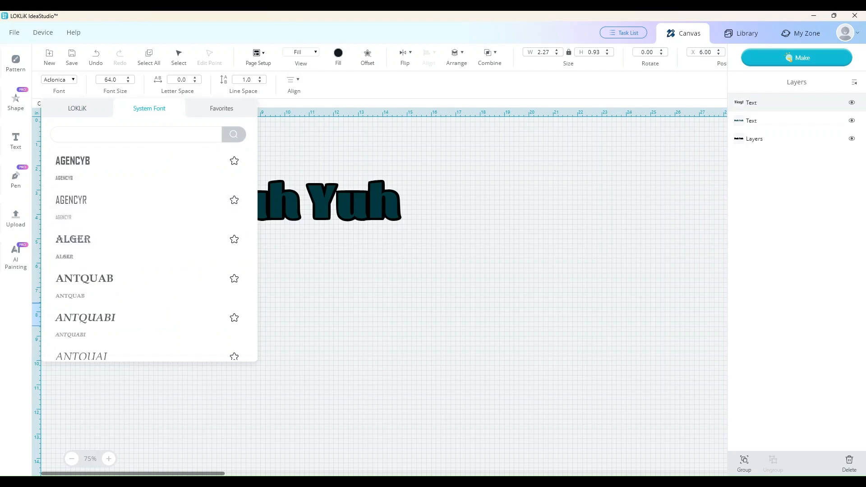
click(135, 134)
scroll(149, 254, down, 5)
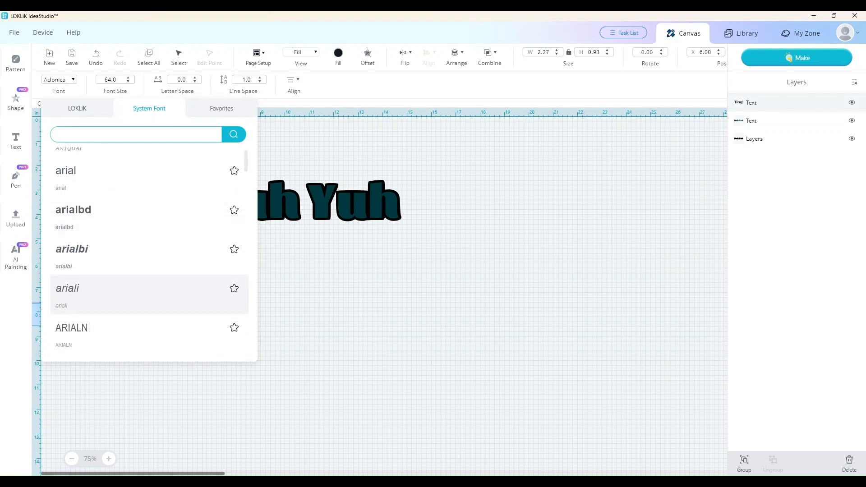
scroll(149, 289, down, 20)
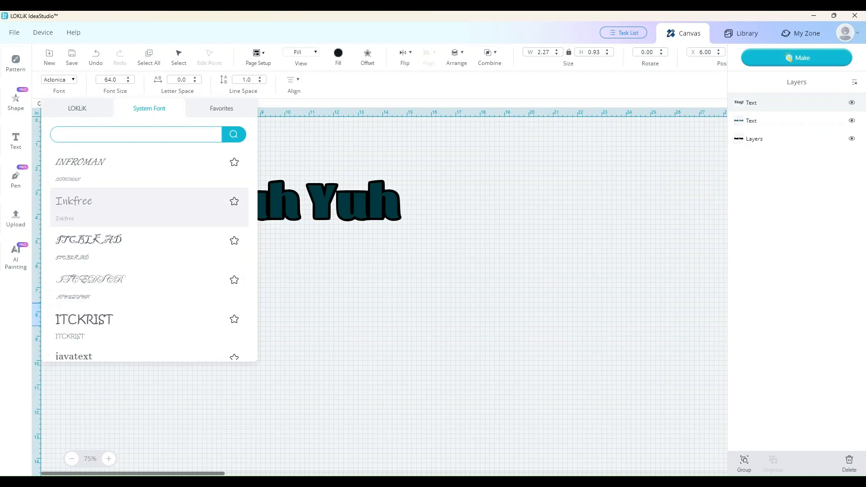
click(149, 207)
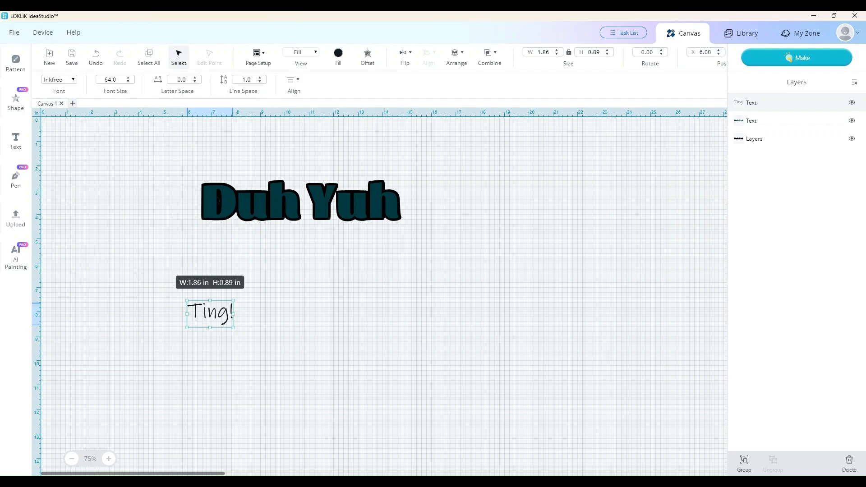
drag(234, 327, 333, 373)
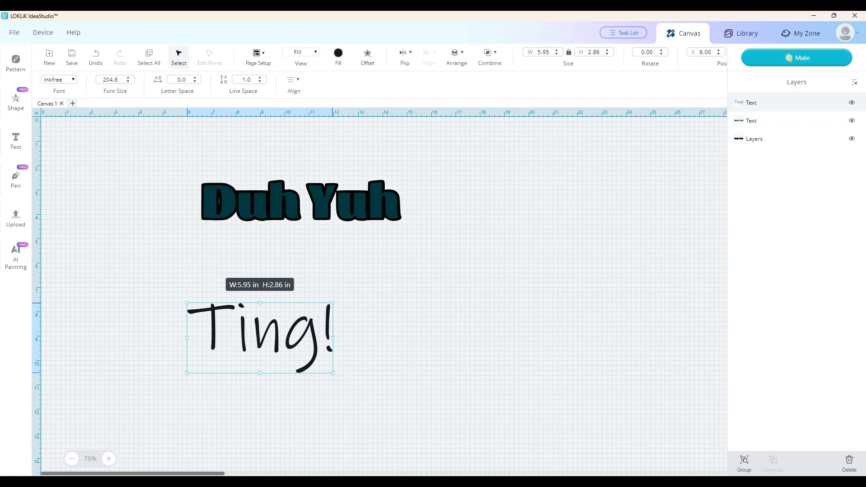
Step: Rewrite the "Ting!" text in capitals as "TING!"
double_click(316, 339)
key(Left)
key(BackSpace)
key(BackSpace)
key(BackSpace)
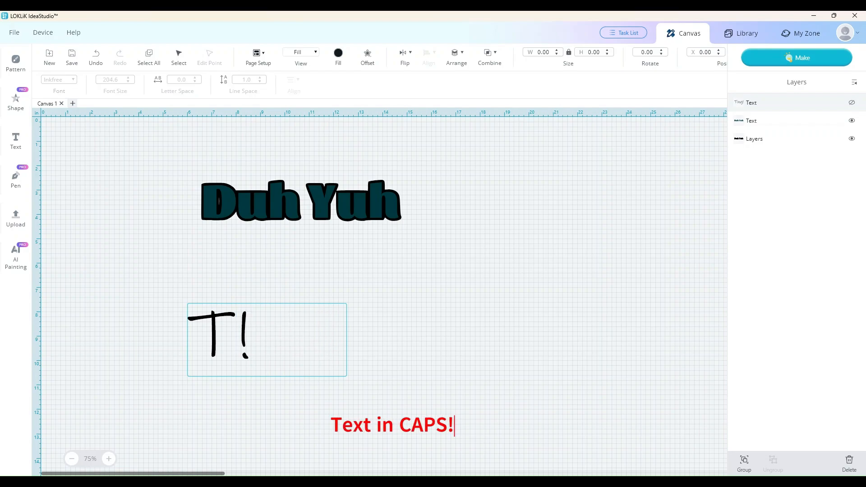
text(ING)
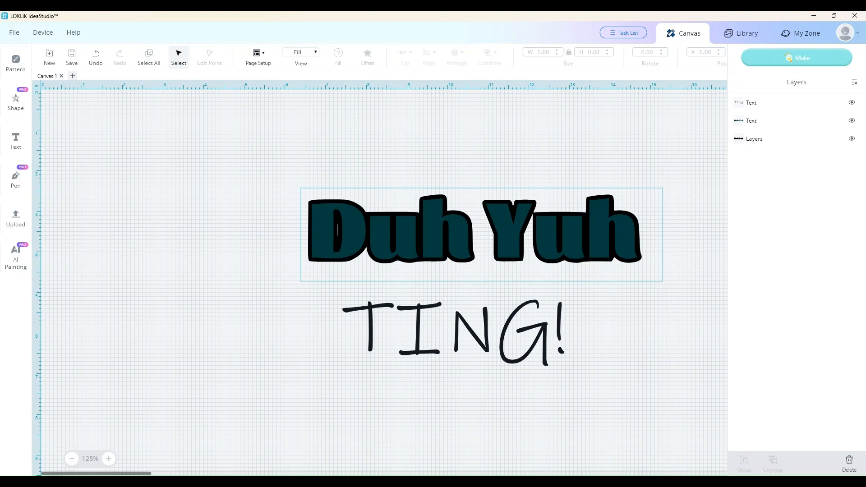
Step: Slice the black offset with the teal "Duh Yuh" text that lies on it
drag(301, 188, 663, 282)
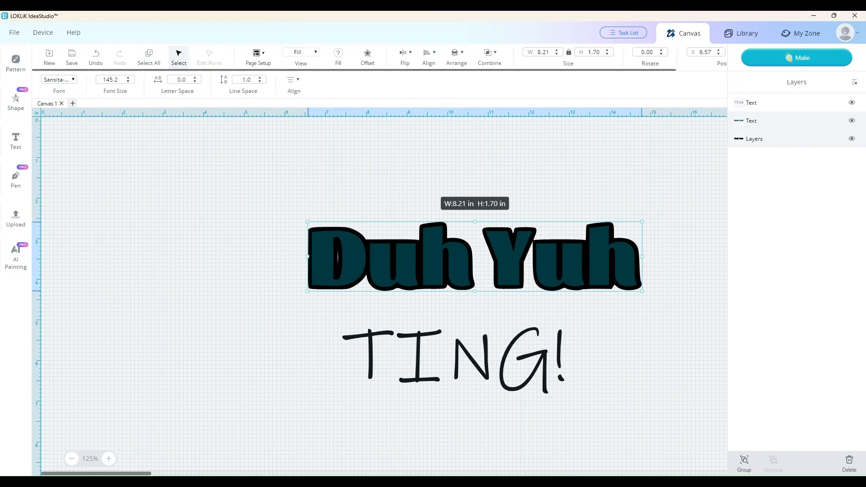
click(490, 54)
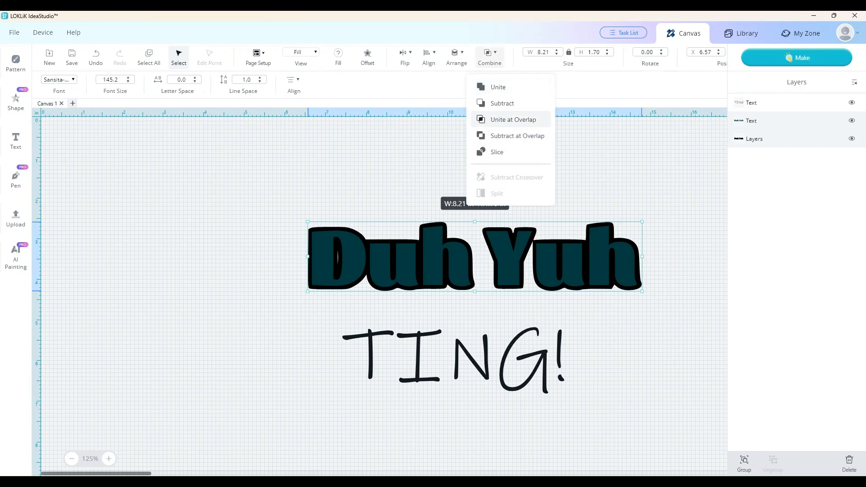
click(497, 152)
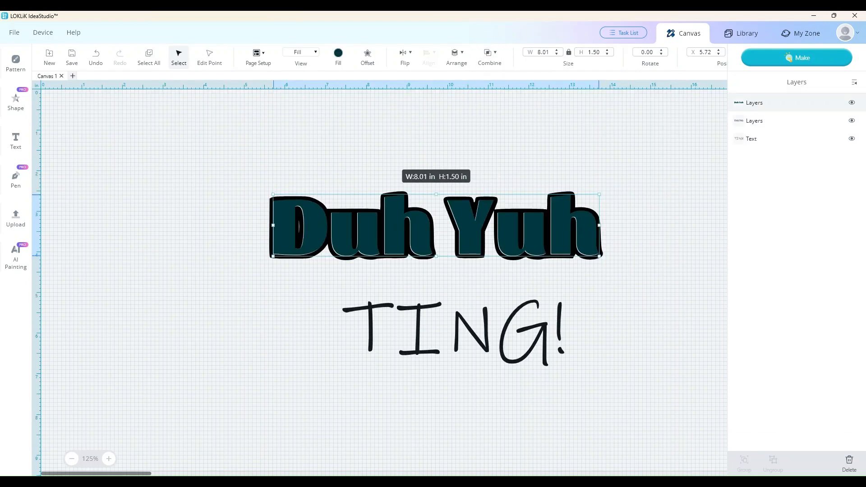
Step: Pull the teal "Duh Yuh" off its sliced outline, shift the outline slightly, and fit the teal letters back inside it
drag(436, 225, 467, 155)
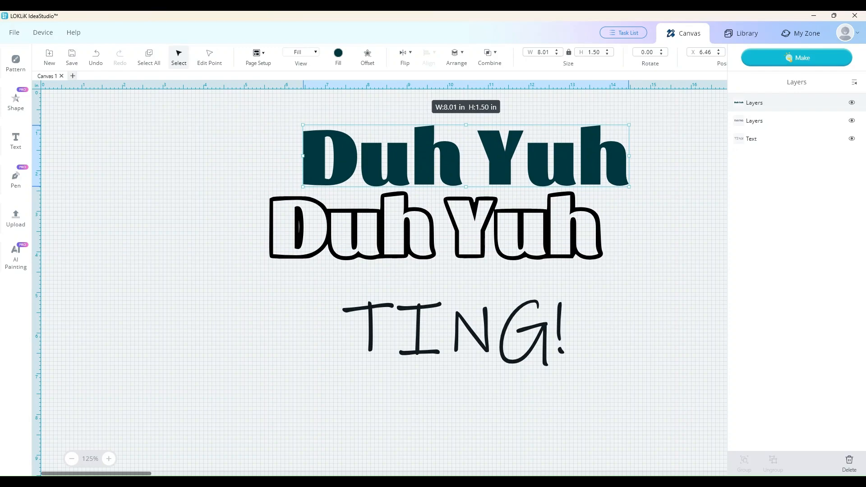
mouse_move(436, 226)
mouse_down()
mouse_move(488, 250)
mouse_move(450, 235)
mouse_up()
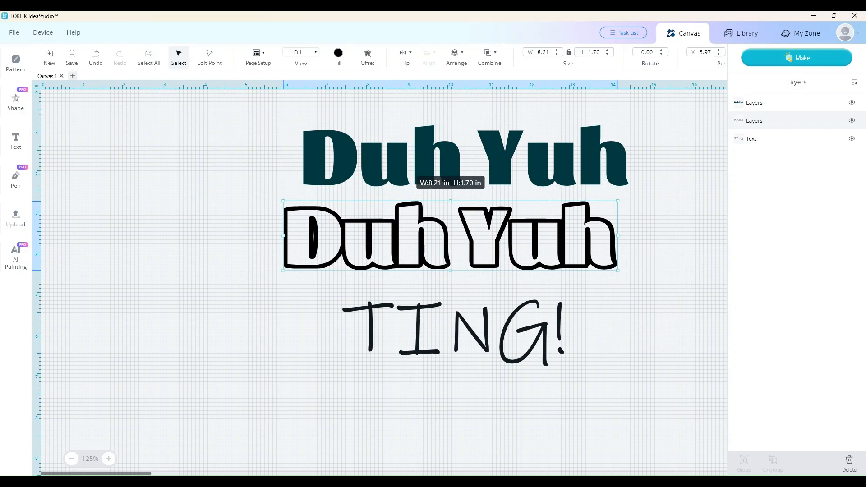
drag(466, 156, 450, 236)
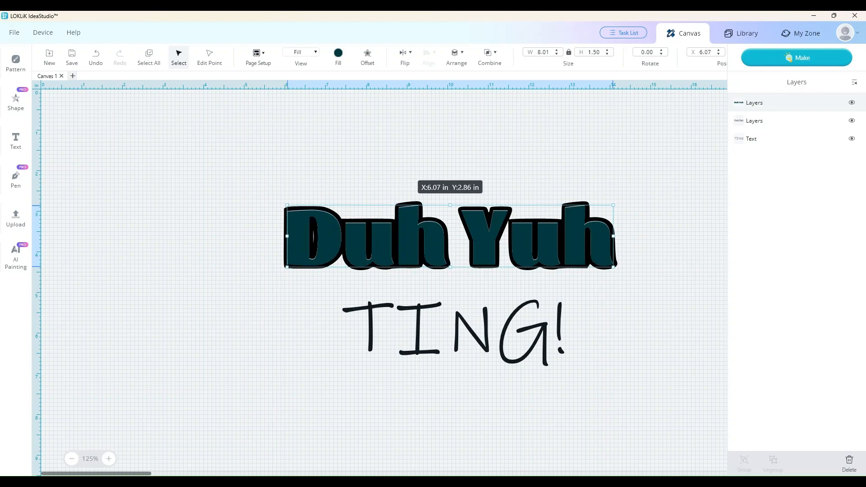
Step: Fill the "TING!" text with the recently used gold colour
click(453, 333)
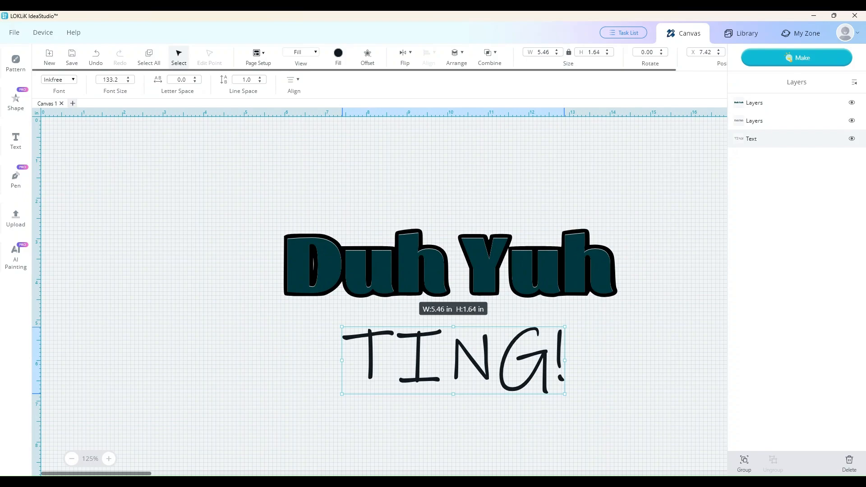
click(338, 52)
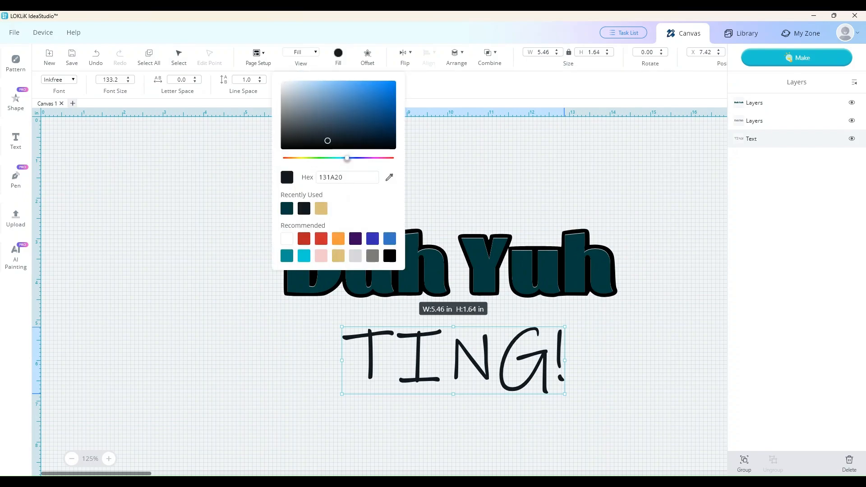
click(321, 208)
Step: Bring the gold "TING!" in front of the "Duh Yuh" layers and place it just below them at about X 7.68 in
click(514, 375)
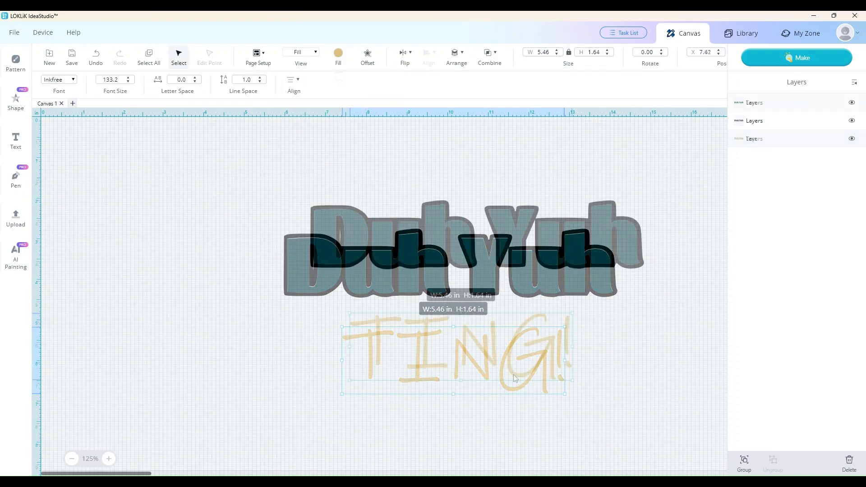
drag(513, 374, 526, 310)
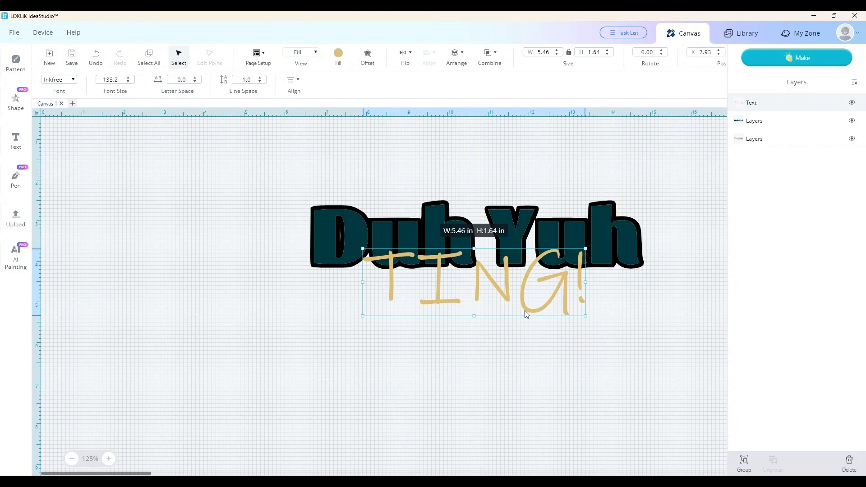
drag(525, 311, 515, 354)
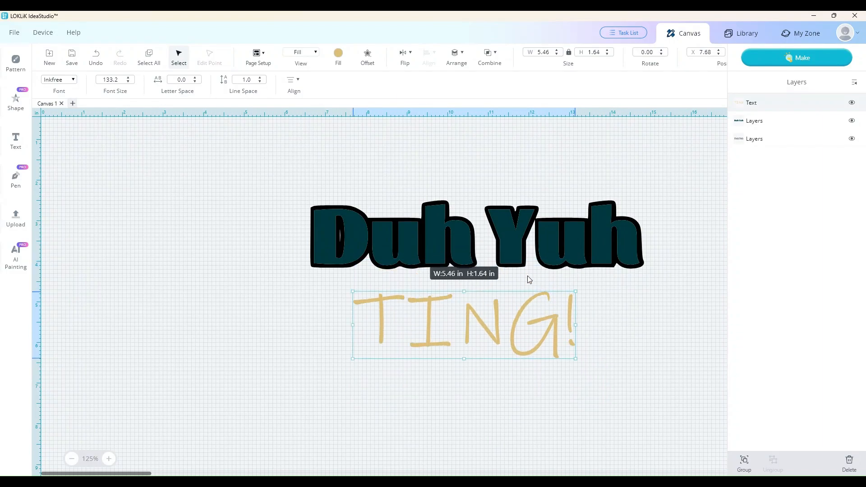
click(507, 246)
click(509, 261)
click(509, 230)
mouse_move(509, 229)
mouse_down()
mouse_move(514, 199)
mouse_move(537, 194)
mouse_move(513, 196)
mouse_move(509, 226)
mouse_up()
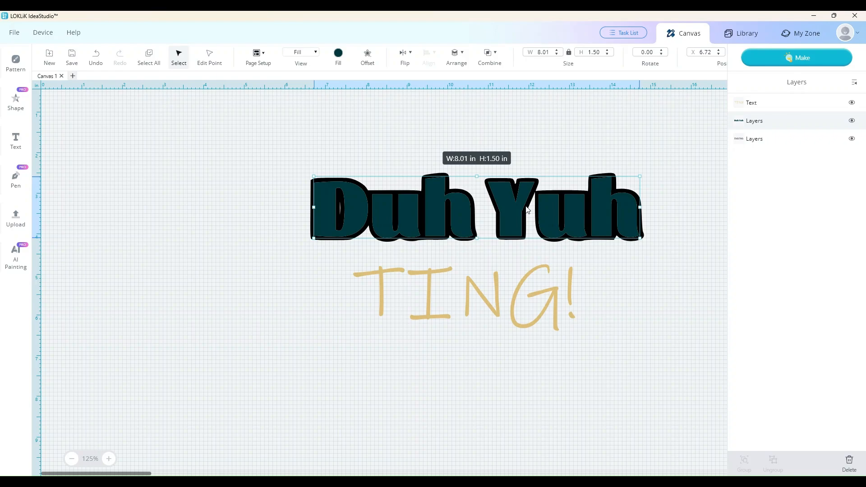
Step: Paste two copies of the gold "TING!" text and set them side by side in the empty area below the design
click(519, 304)
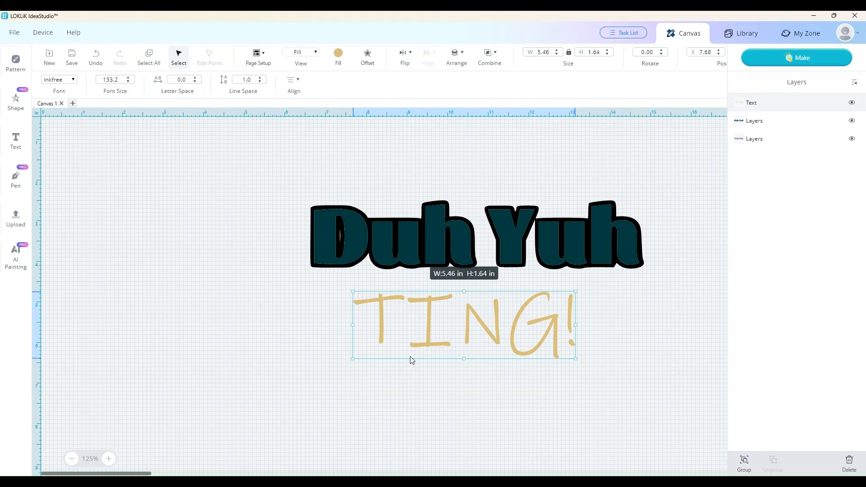
right_click(431, 344)
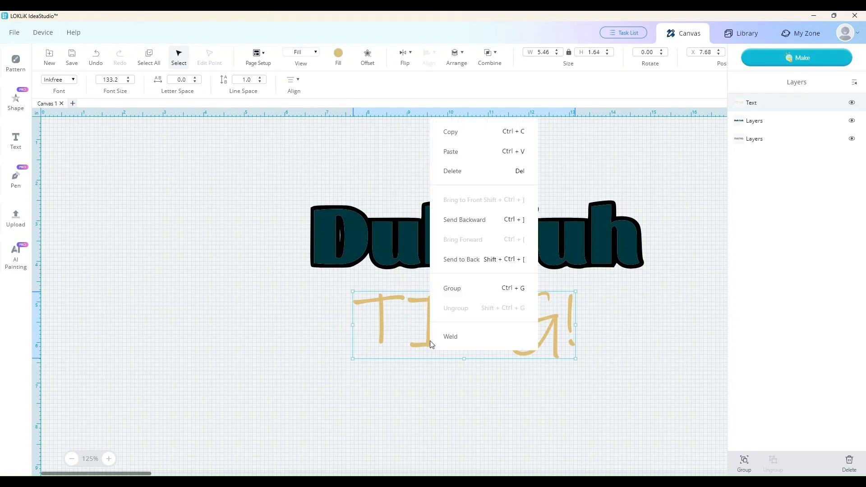
click(451, 135)
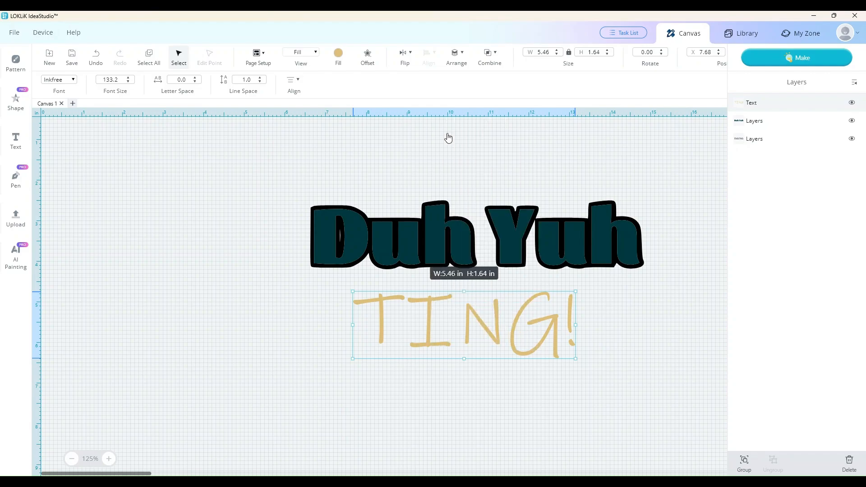
click(135, 384)
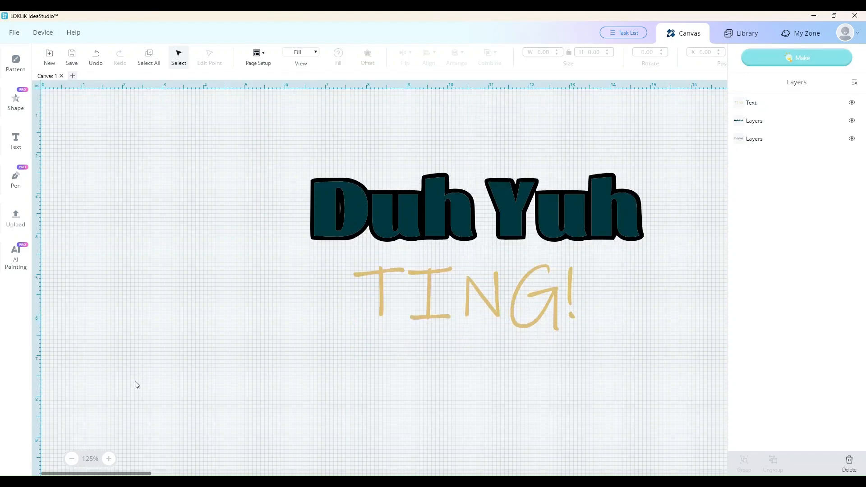
right_click(136, 381)
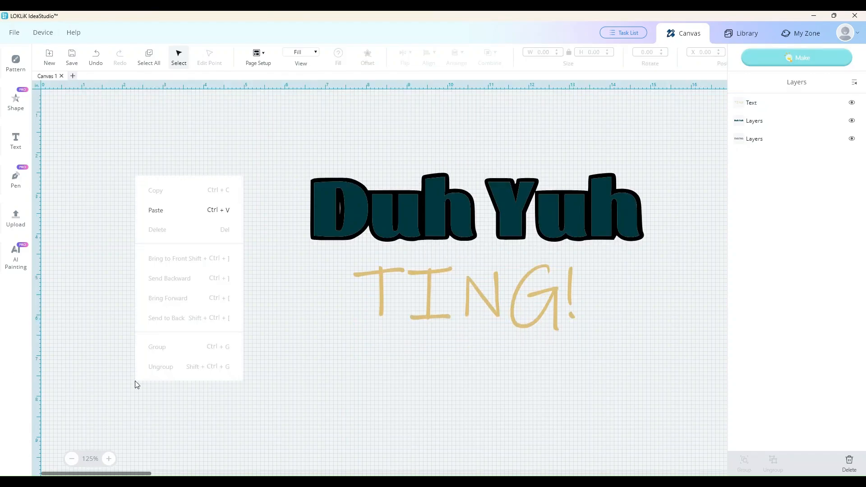
click(156, 211)
click(131, 306)
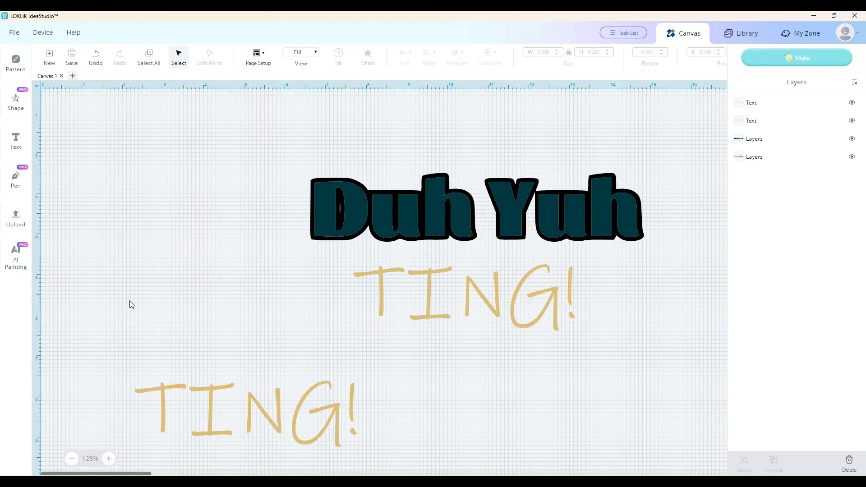
right_click(148, 286)
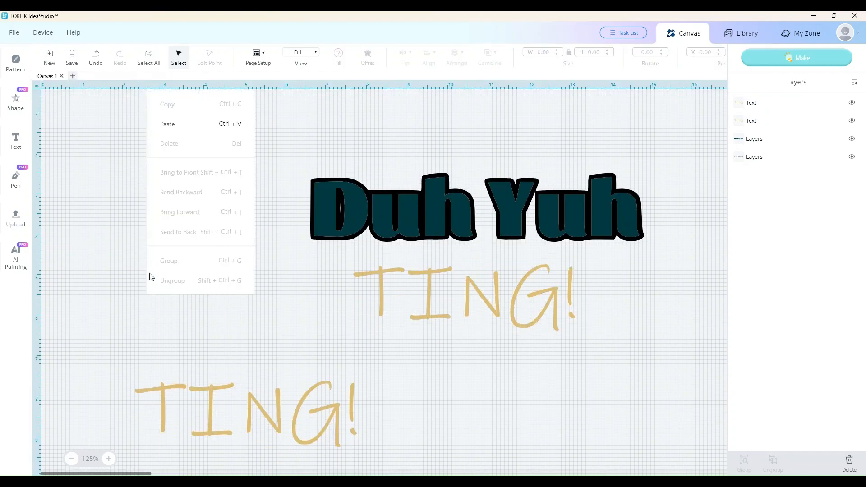
click(164, 129)
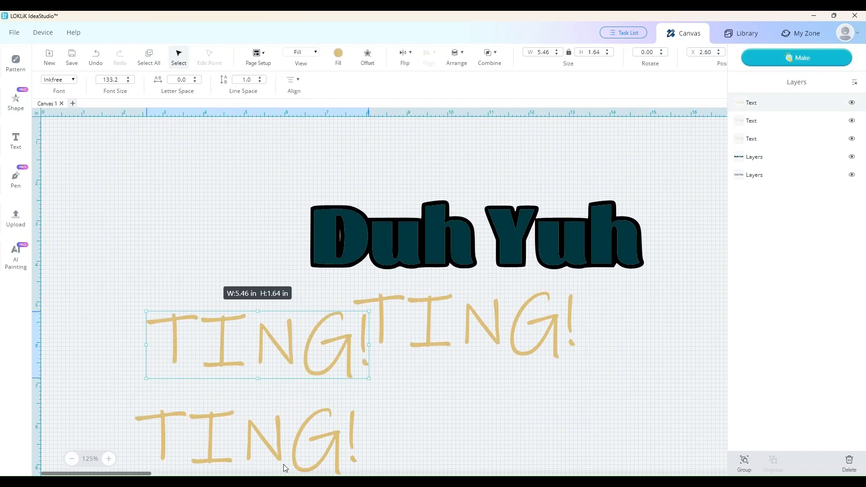
drag(289, 464, 487, 473)
drag(312, 374, 241, 465)
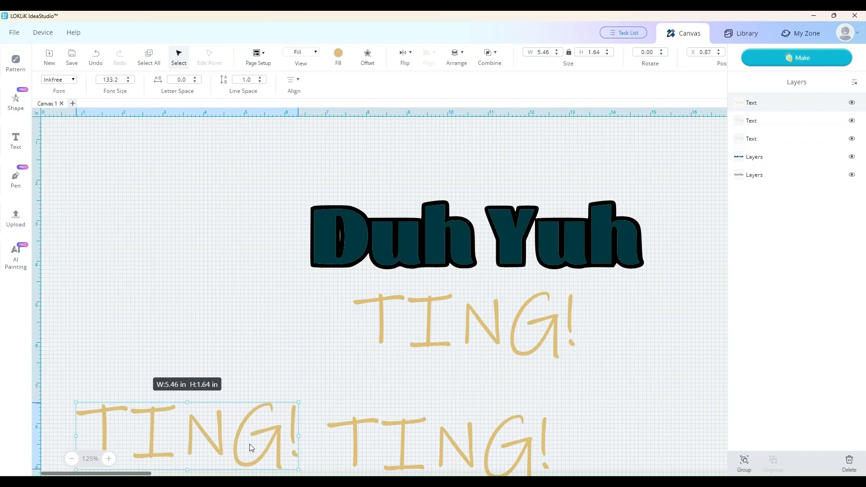
Step: Move the original "TING!" up to overlap the lower edge of "Duh Yuh" and hide the black outline layer
drag(520, 354, 530, 312)
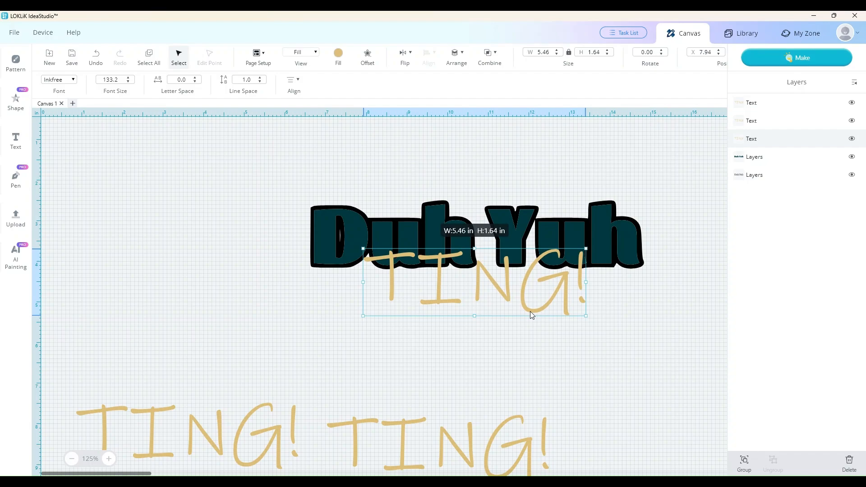
click(485, 368)
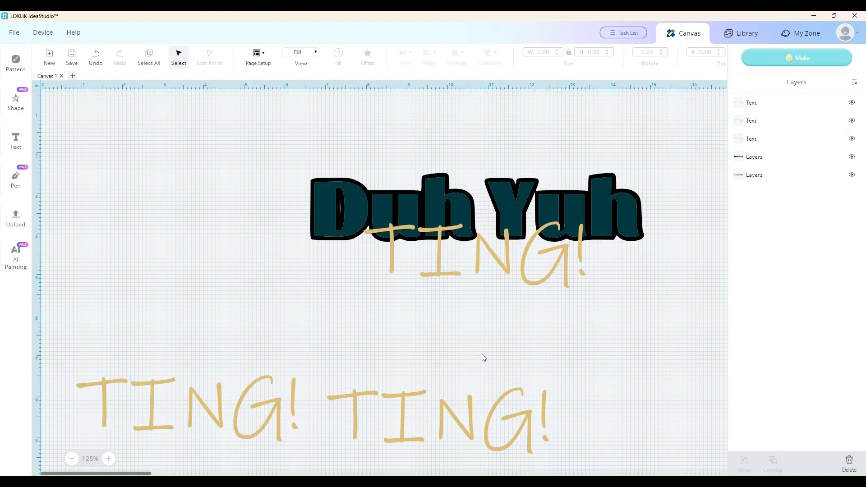
drag(297, 161, 657, 297)
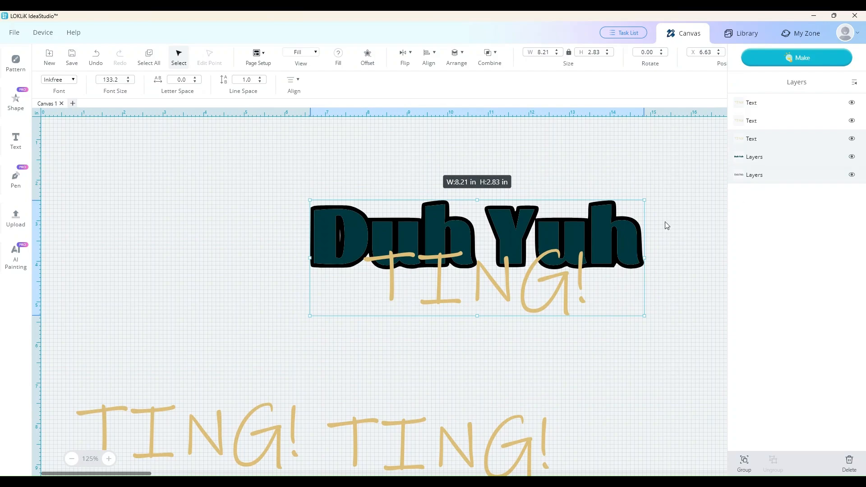
click(852, 175)
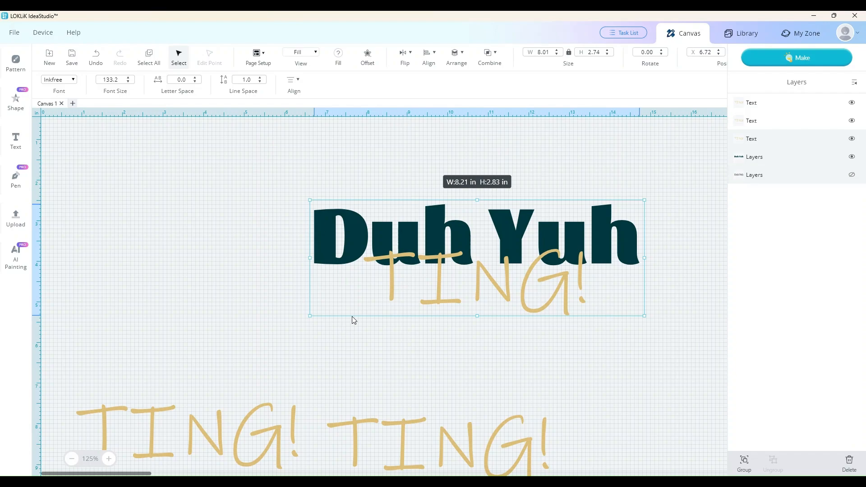
click(495, 54)
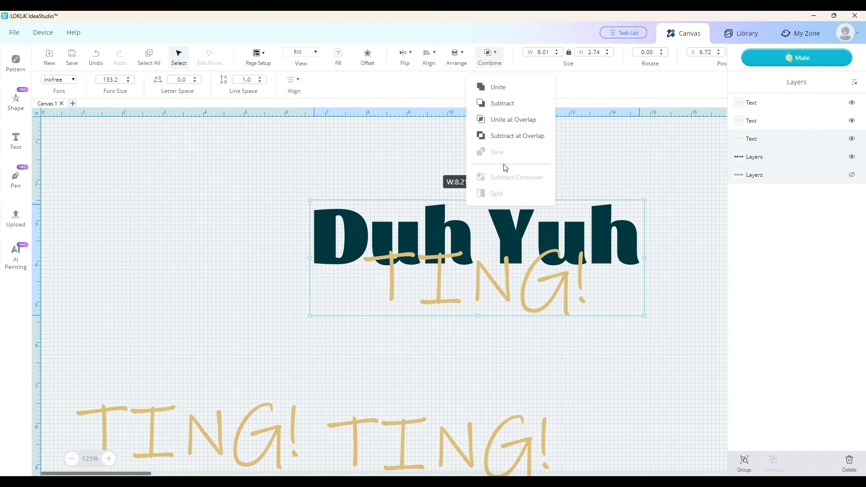
click(564, 361)
click(565, 360)
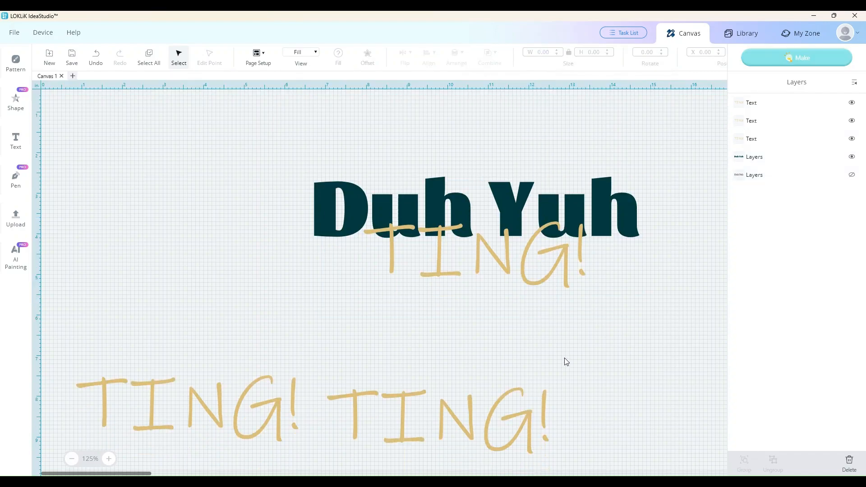
Step: Slice the teal "Duh Yuh" with the overlapping gold "TING!" text
drag(299, 166, 660, 301)
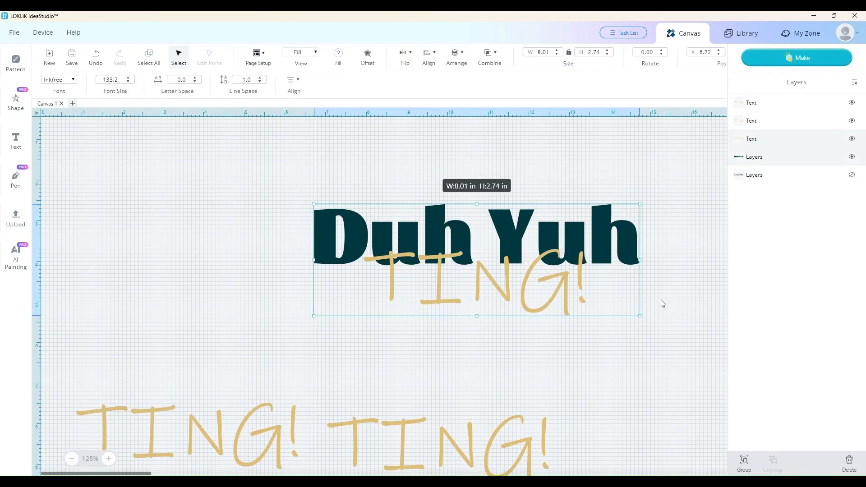
click(498, 54)
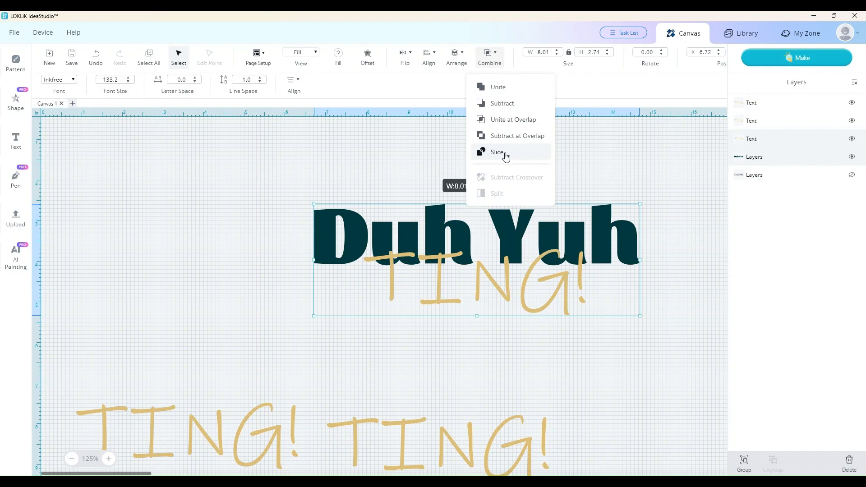
click(505, 155)
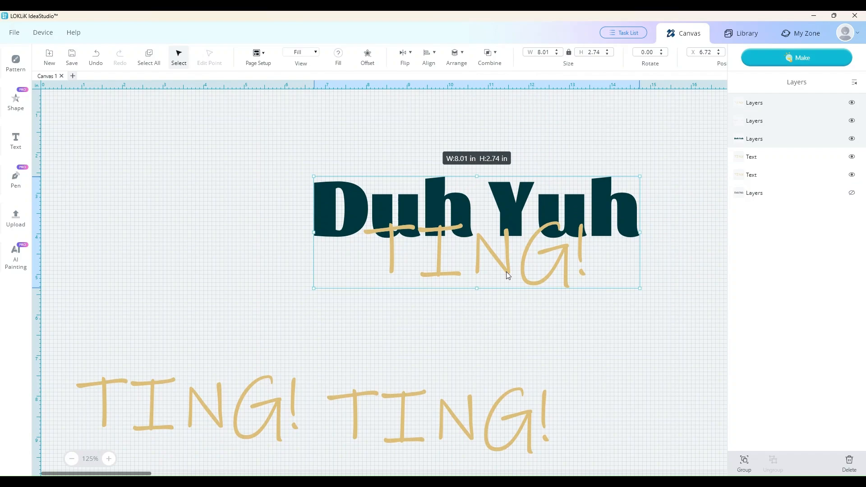
Step: Delete the lower remainder of the sliced "TING!" and move the gold overlap fragments out of the teal letters
drag(506, 272, 511, 282)
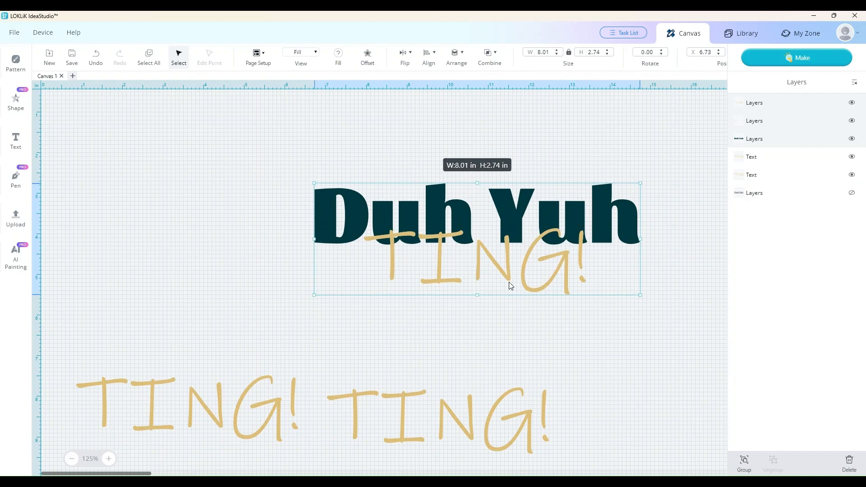
drag(508, 277, 566, 325)
click(501, 313)
key(Delete)
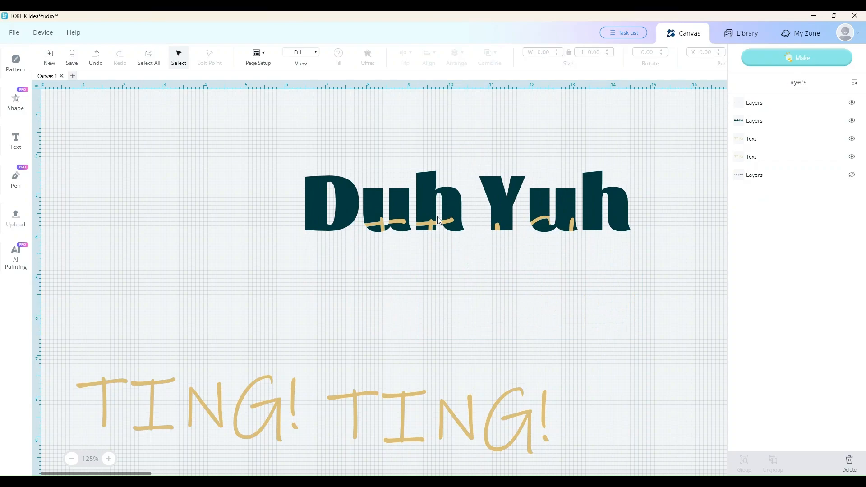
mouse_move(433, 228)
mouse_down()
mouse_move(452, 277)
mouse_move(511, 321)
mouse_up()
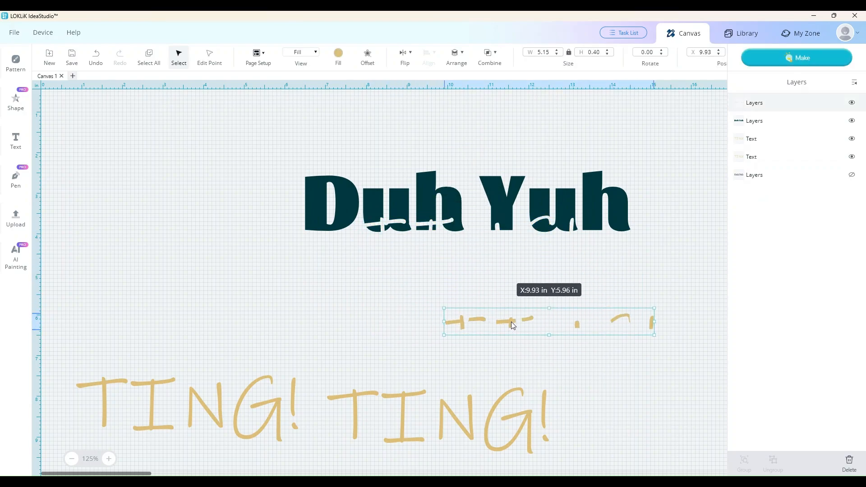
Step: Delete the loose gold fragments and realign the teal "Duh Yuh" over the redisplayed black outline layer
key(Delete)
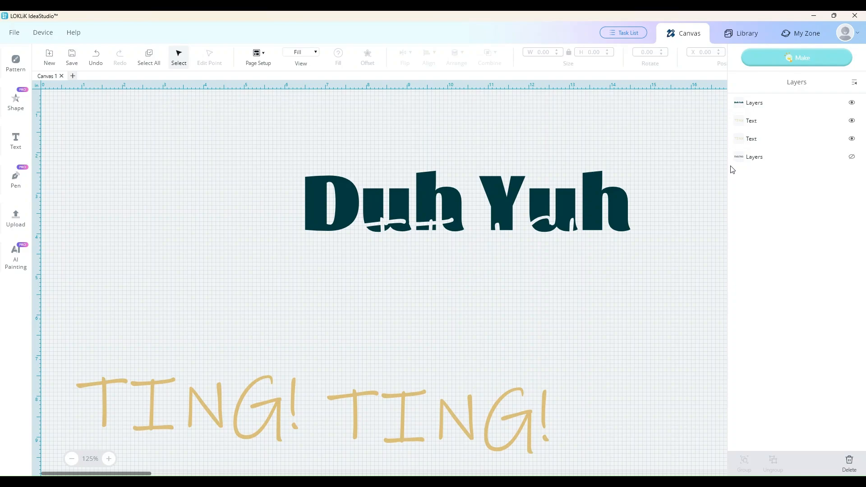
click(852, 157)
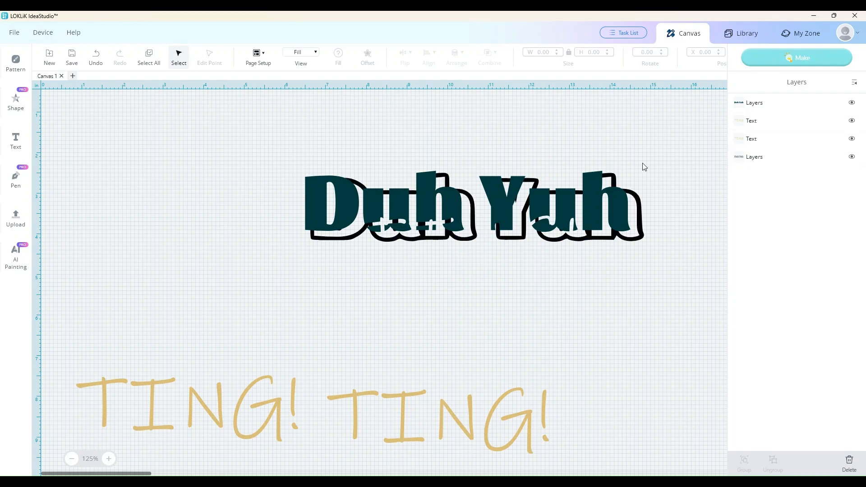
drag(504, 213, 511, 221)
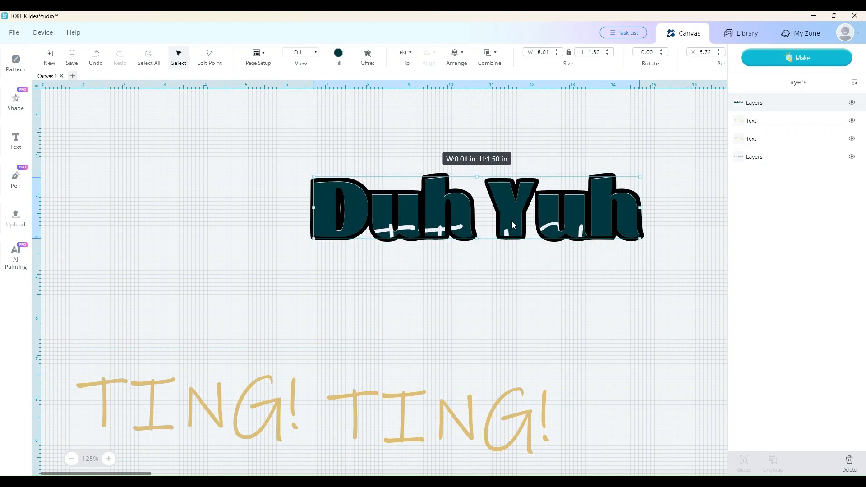
click(551, 310)
Step: Move one spare gold "TING!" copy up over the lower edge of "Duh Yuh", at about X 7.94 in
mouse_move(472, 437)
mouse_down()
mouse_move(537, 257)
mouse_move(486, 427)
mouse_move(474, 431)
mouse_up()
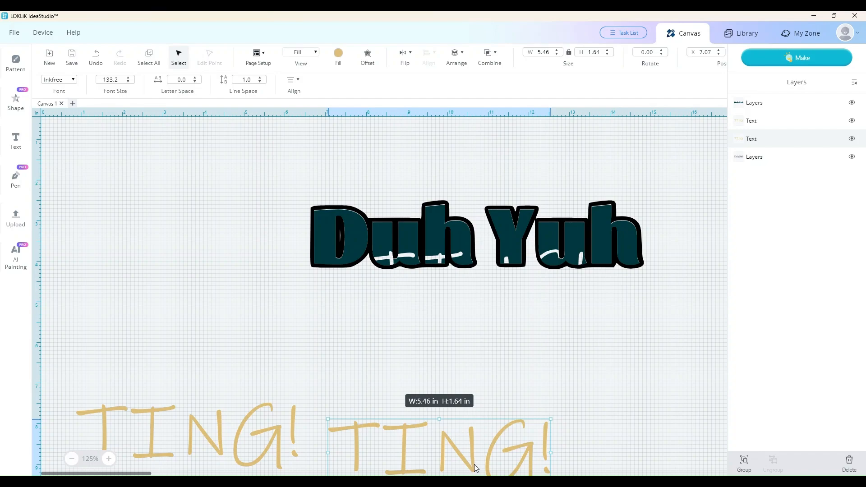
drag(474, 468, 509, 295)
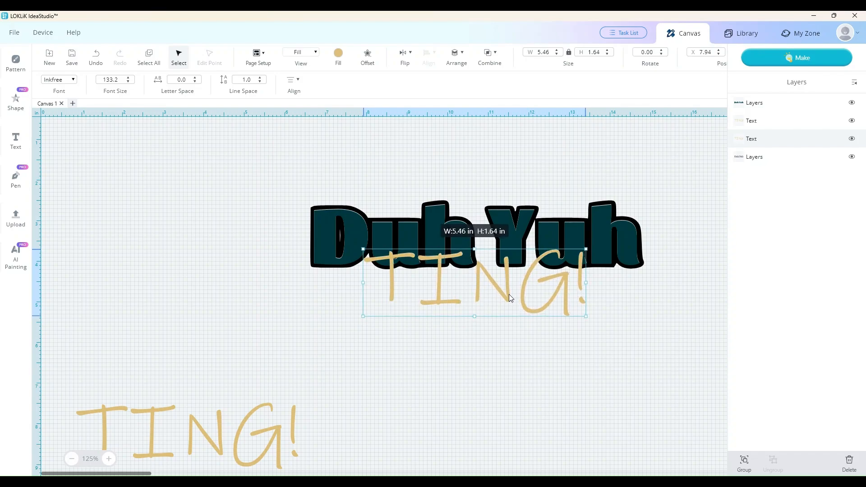
click(551, 399)
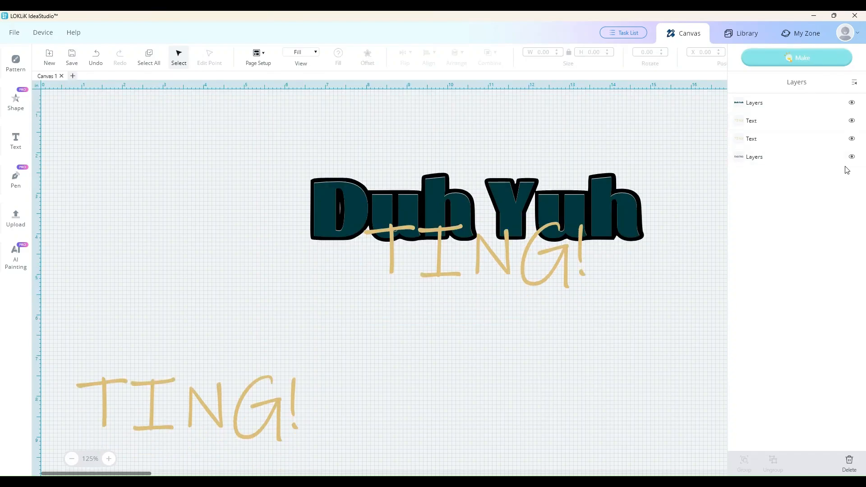
Step: Hide the teal "Duh Yuh" layer and slice the black outline with the overlapping gold "TING!" text
click(853, 102)
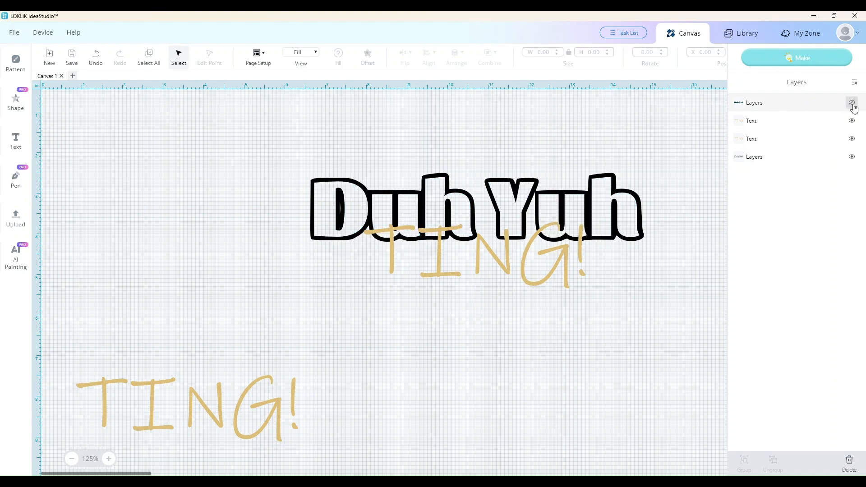
drag(298, 165, 663, 301)
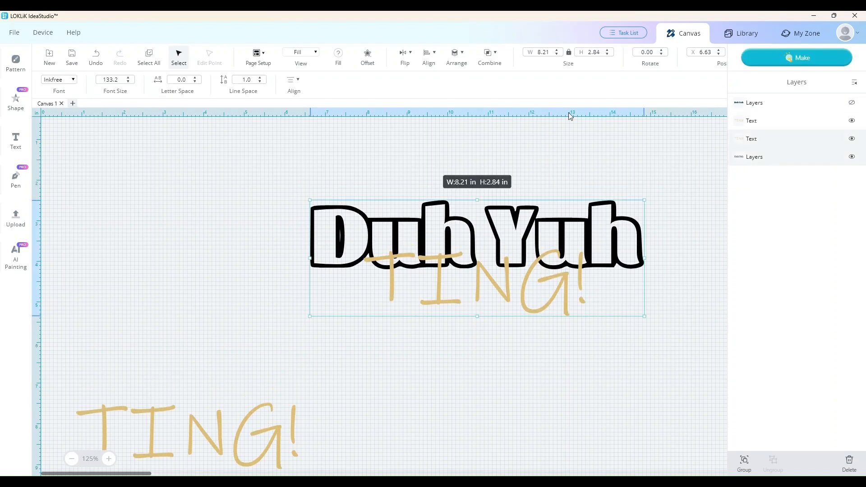
click(500, 58)
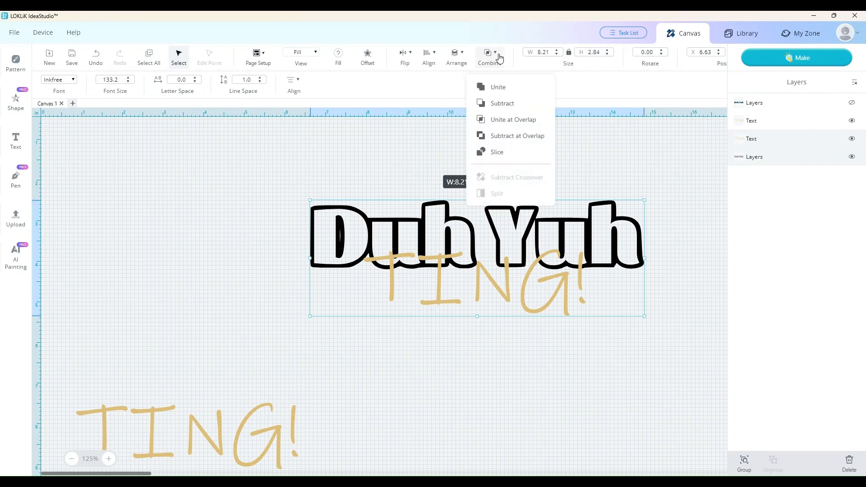
click(500, 154)
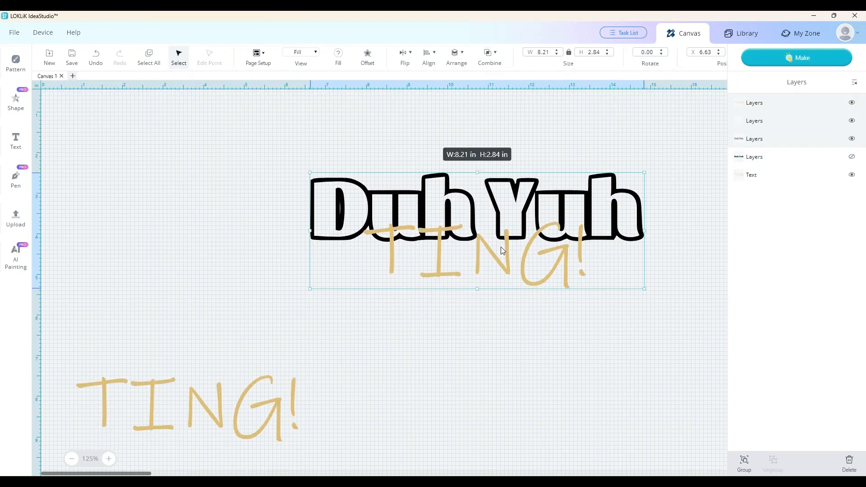
click(505, 303)
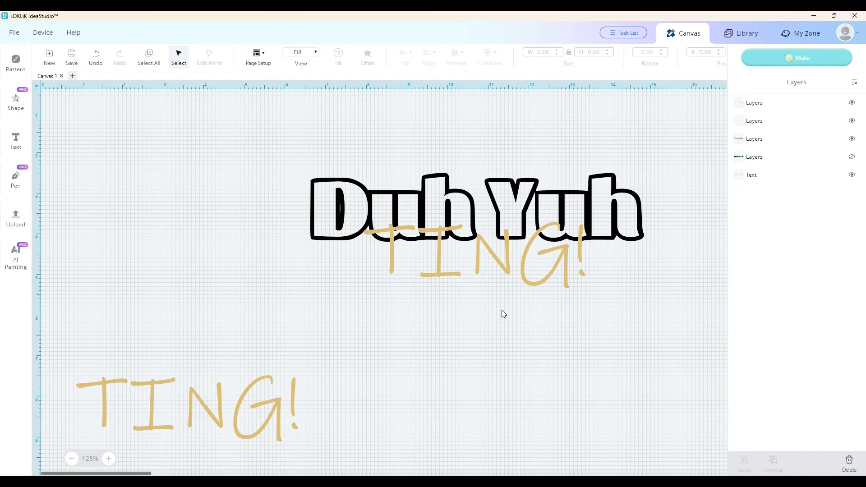
Step: Pull the sliced "TING!" remainder and the gold overlap fragments away from the black outline and delete both
click(506, 267)
drag(507, 269, 507, 365)
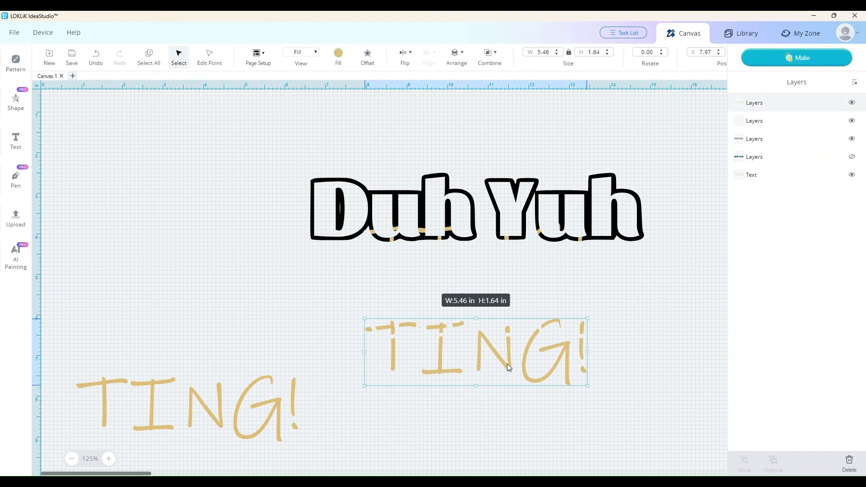
key(Delete)
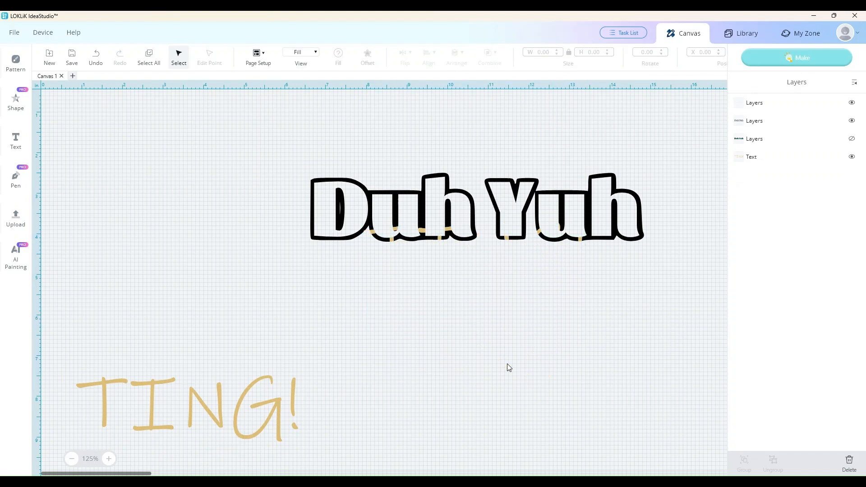
click(426, 234)
drag(426, 234, 469, 410)
key(Delete)
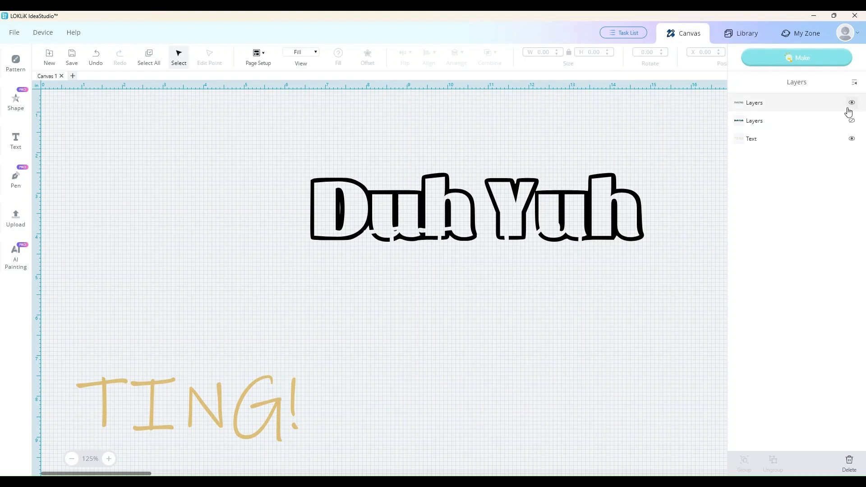
Step: Show the teal "Duh Yuh" layer and fit the last gold "TING!" into the sliced gaps, at about X 7.95 in
click(853, 121)
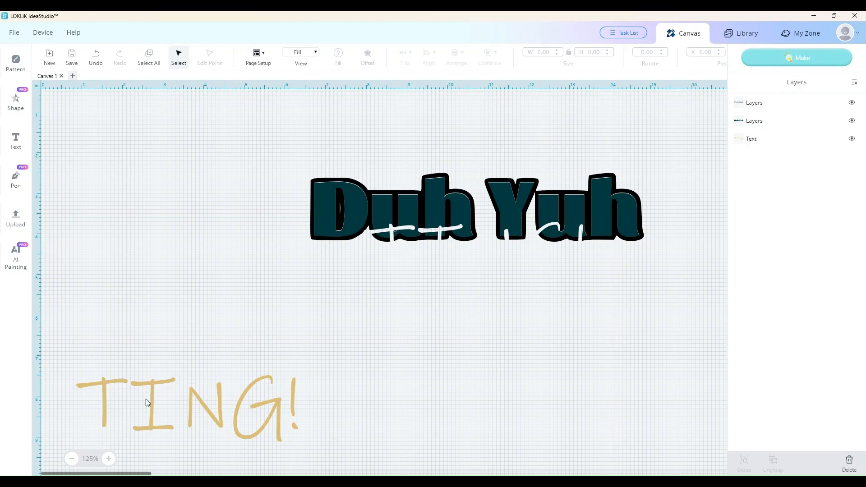
drag(154, 428, 442, 275)
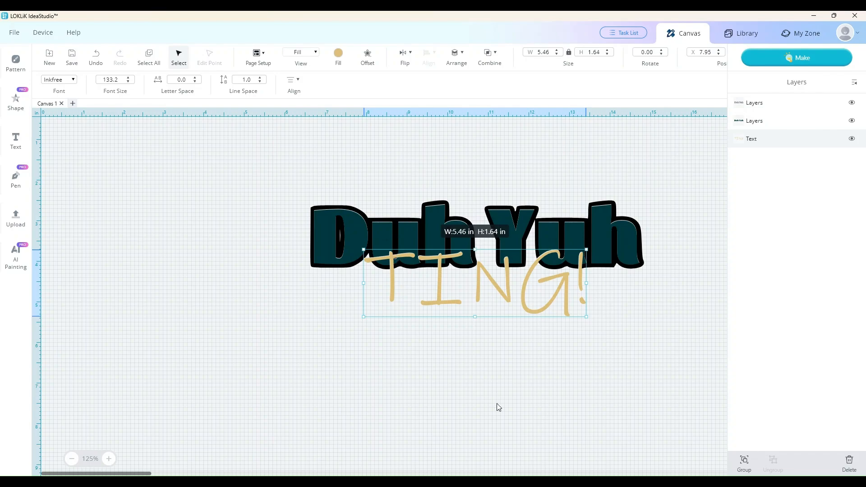
click(526, 435)
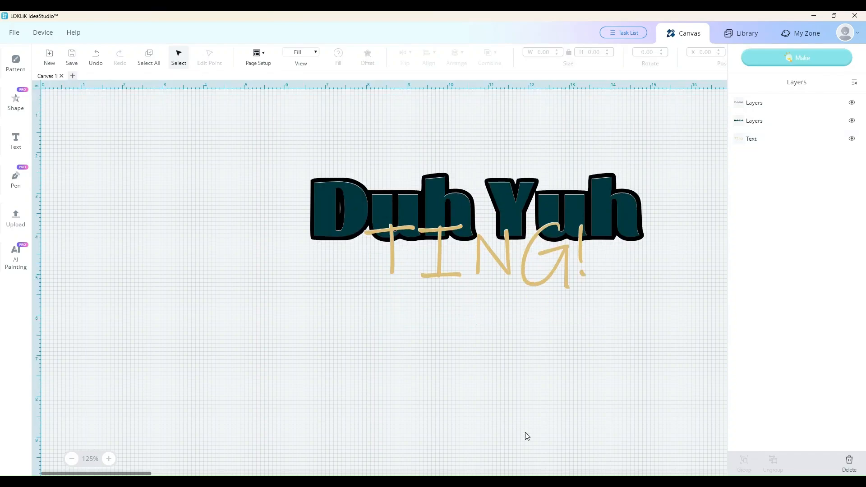